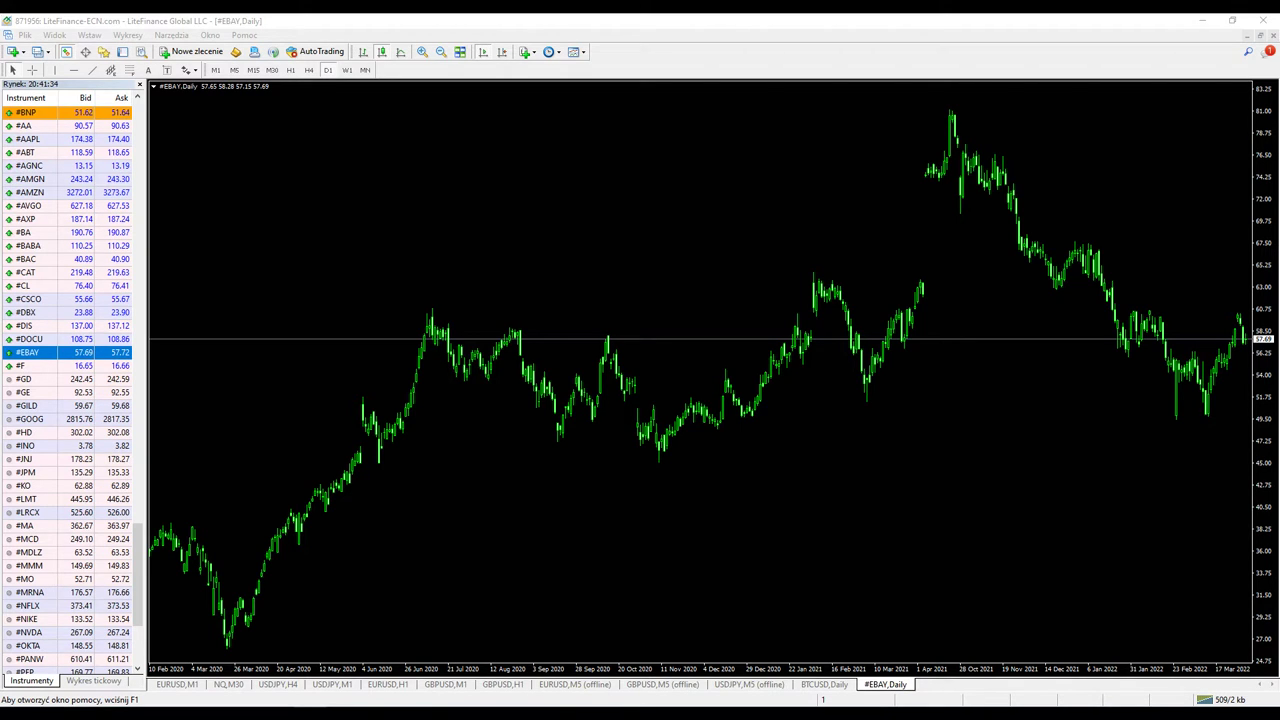
Step: Place a horizontal line across the EBAY daily chart at the early 2022 rebound highs, at about 60.8
{"action": "left_click_drag", "start_coordinate": [855, 393], "coordinate": [890, 415]}
{"action": "left_click_drag", "start_coordinate": [1196, 406], "coordinate": [1230, 426]}
{"action": "left_click", "coordinate": [73, 70]}
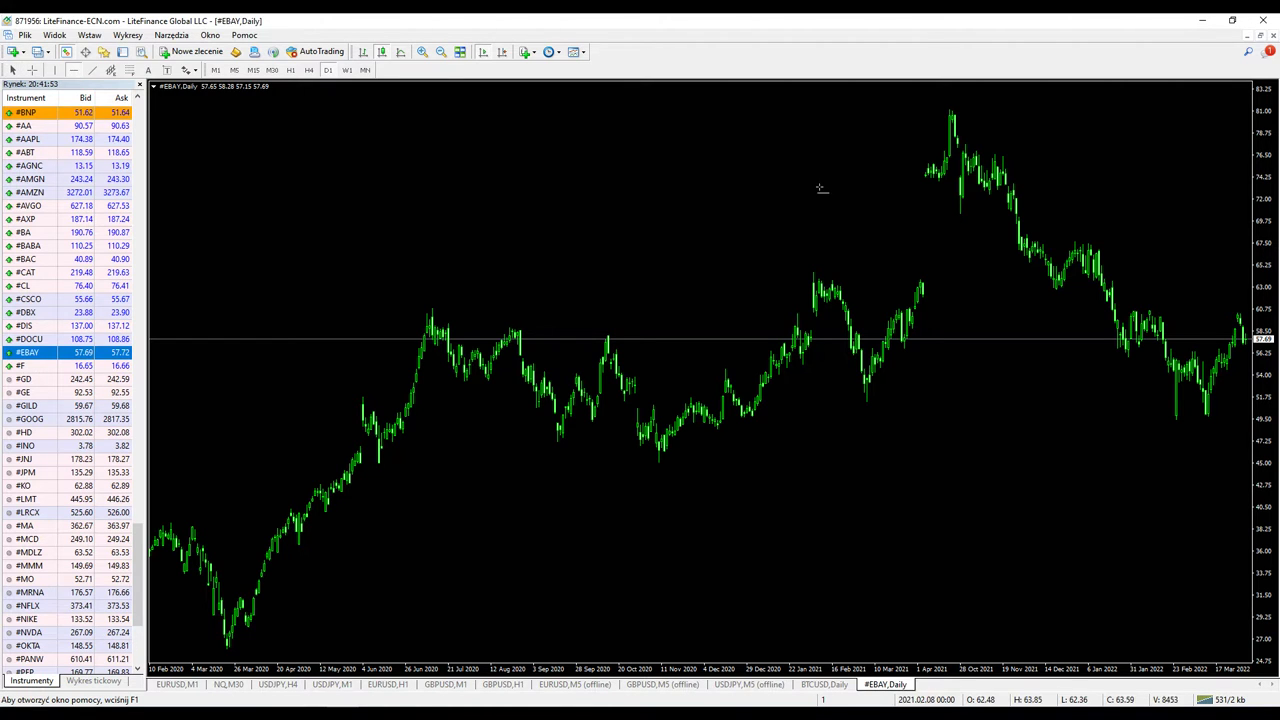
{"action": "left_click", "coordinate": [1132, 310]}
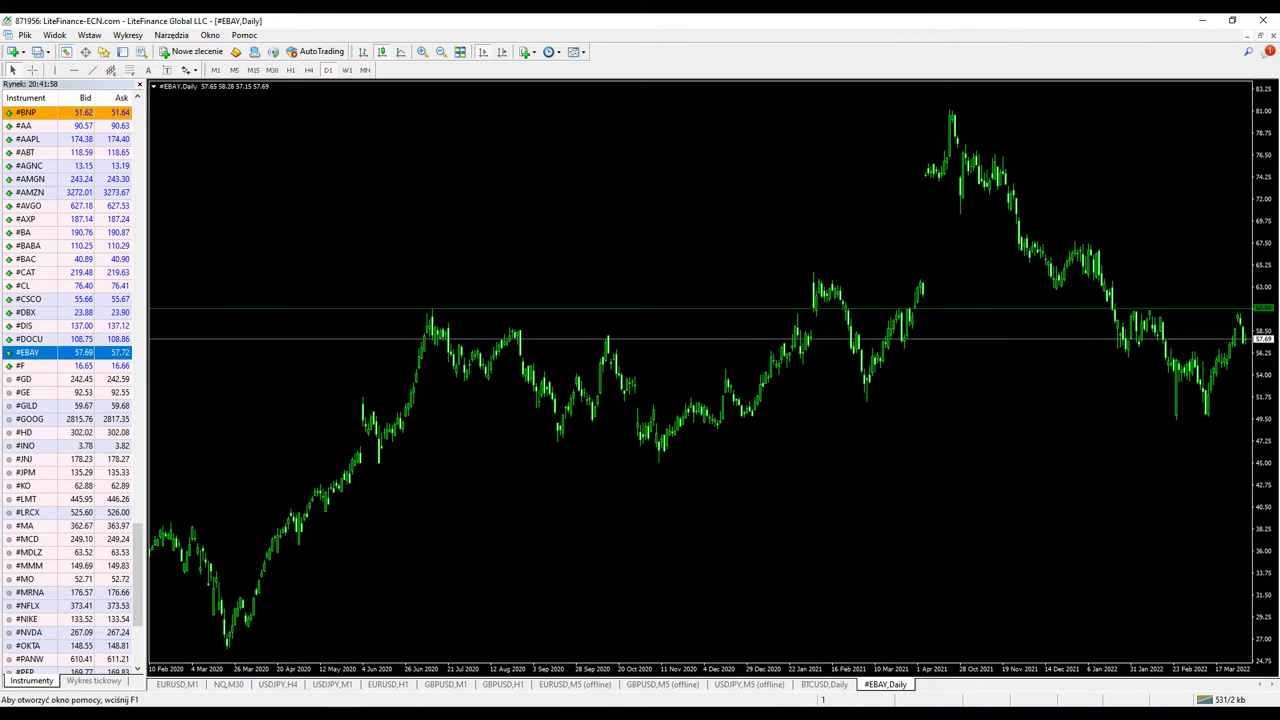
Step: Annotate the price reactions at the horizontal line from June 2020 to February 2022 with arrows, and clear the arrows
{"action": "left_click_drag", "start_coordinate": [1134, 276], "coordinate": [1172, 398]}
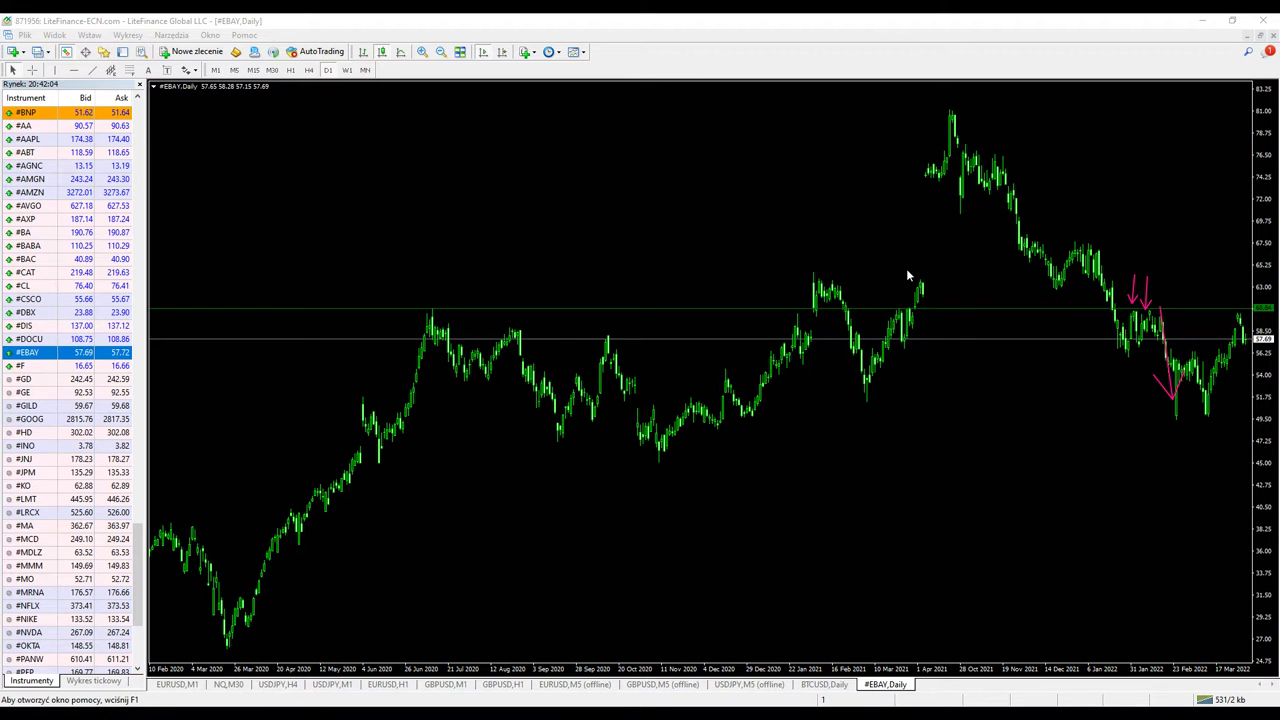
{"action": "mouse_move", "coordinate": [897, 272]}
{"action": "left_mouse_down"}
{"action": "mouse_move", "coordinate": [905, 310]}
{"action": "mouse_move", "coordinate": [934, 289]}
{"action": "mouse_move", "coordinate": [932, 274]}
{"action": "left_mouse_up"}
{"action": "left_click_drag", "start_coordinate": [945, 248], "coordinate": [975, 138]}
{"action": "left_click_drag", "start_coordinate": [958, 158], "coordinate": [985, 168]}
{"action": "left_click_drag", "start_coordinate": [437, 252], "coordinate": [431, 299]}
{"action": "mouse_move", "coordinate": [510, 222]}
{"action": "left_mouse_down"}
{"action": "mouse_move", "coordinate": [786, 289]}
{"action": "mouse_move", "coordinate": [765, 312]}
{"action": "left_mouse_up"}
{"action": "left_click_drag", "start_coordinate": [775, 288], "coordinate": [795, 305]}
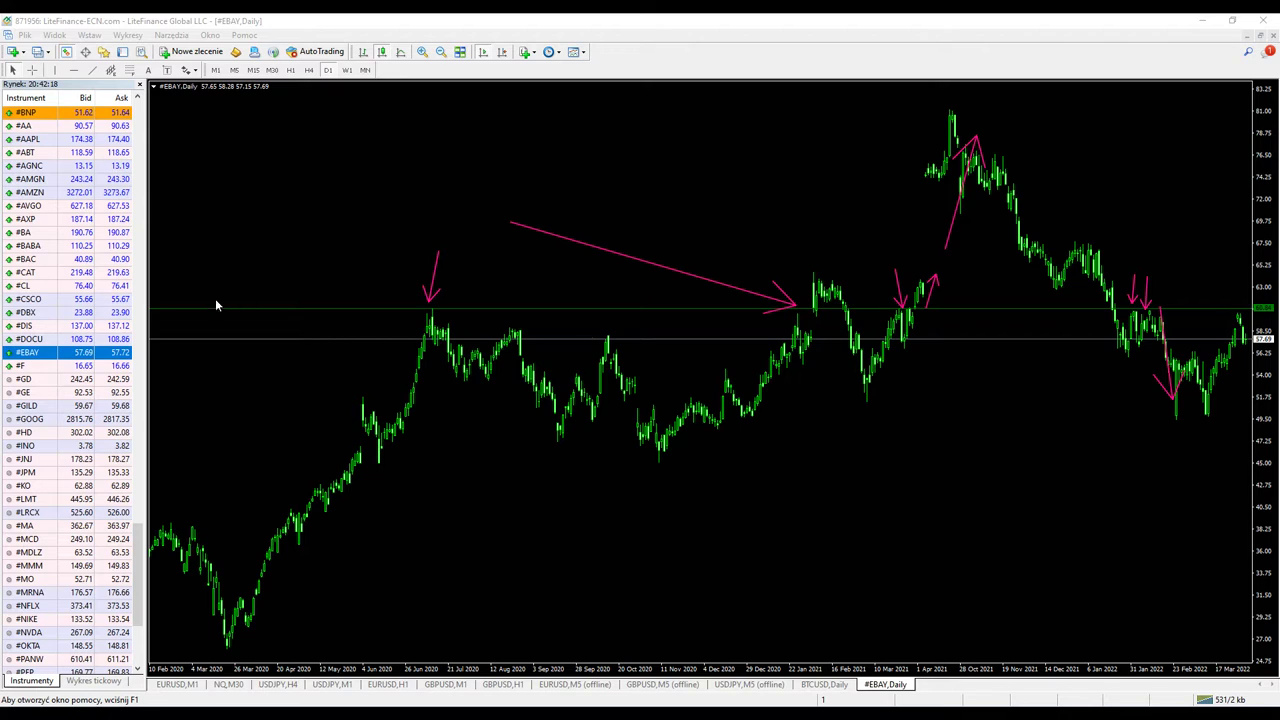
{"action": "key", "text": "Escape"}
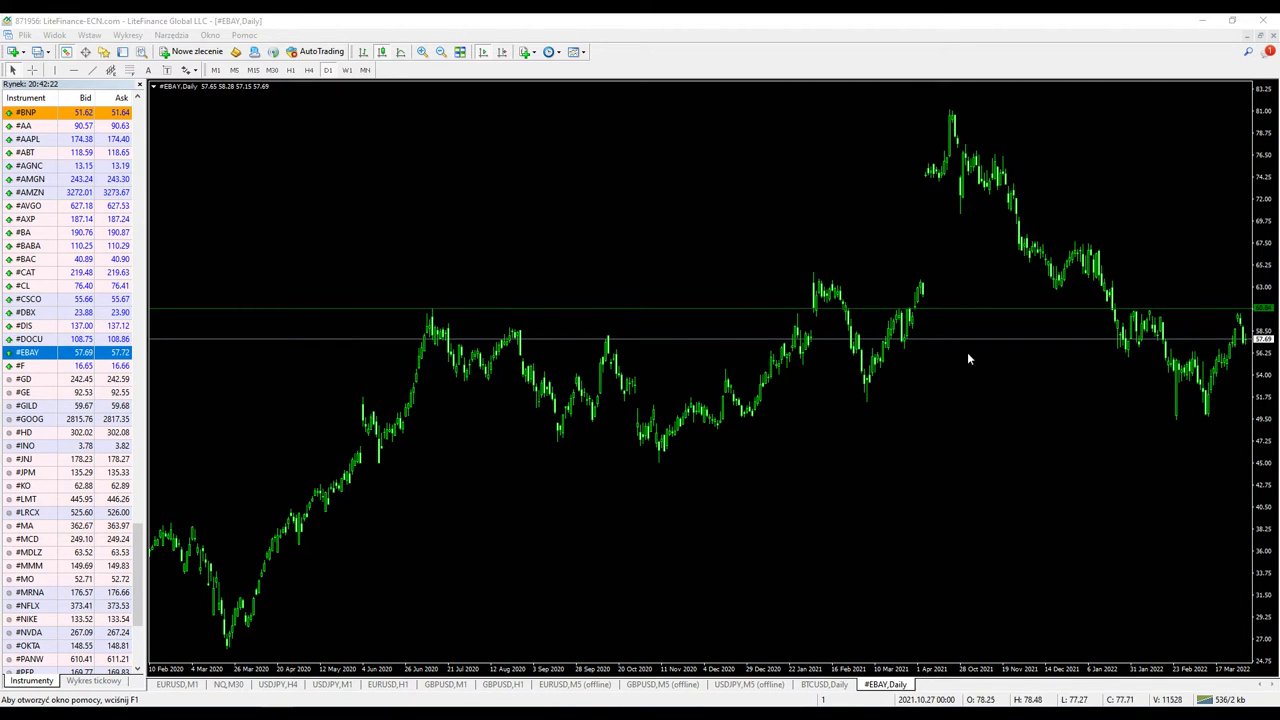
Step: Insert a rectangle over the February–March 2022 lows and move it up to straddle the horizontal line
{"action": "left_click", "coordinate": [89, 36]}
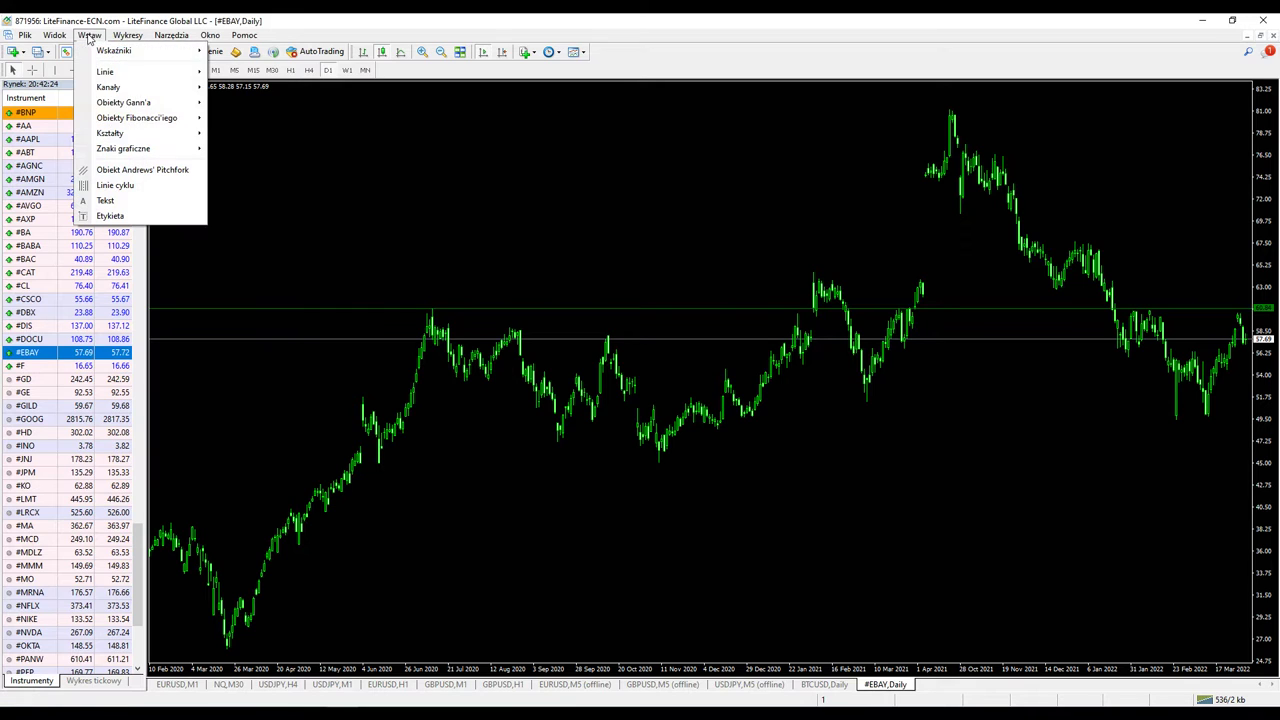
{"action": "mouse_move", "coordinate": [165, 135]}
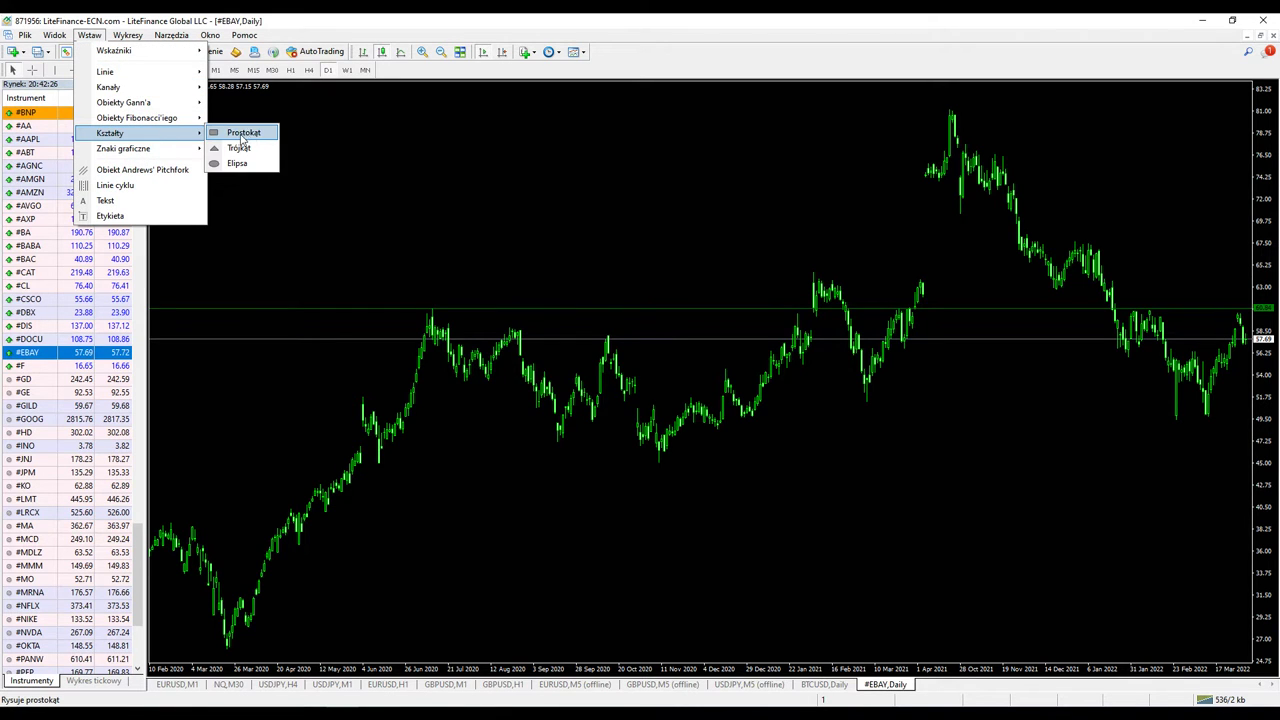
{"action": "left_click", "coordinate": [250, 140]}
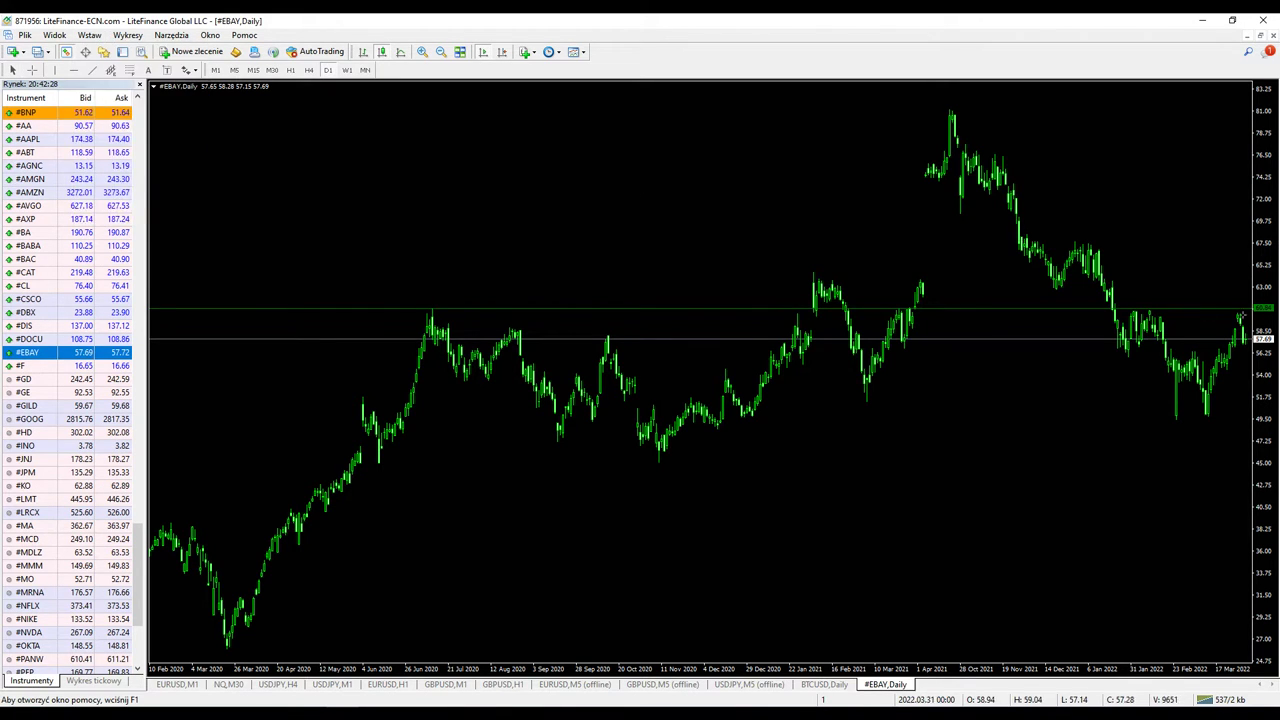
{"action": "left_click_drag", "start_coordinate": [1168, 358], "coordinate": [1223, 417]}
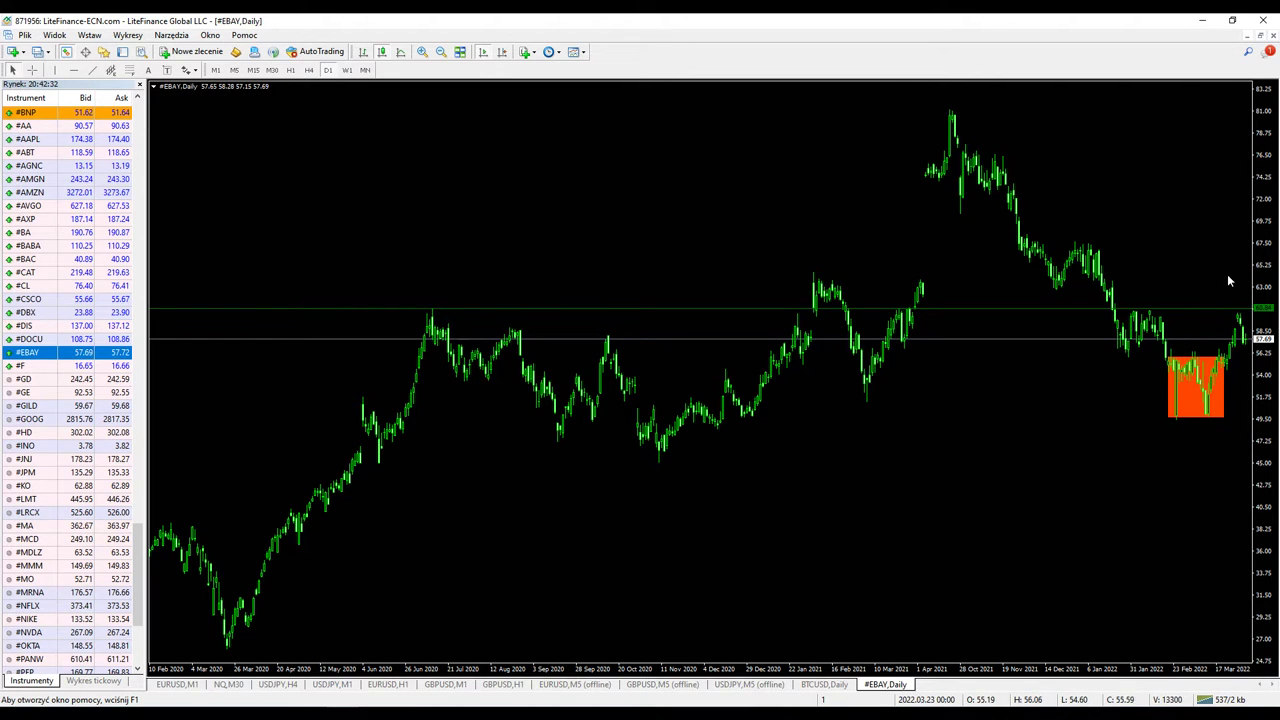
{"action": "left_click_drag", "start_coordinate": [1199, 389], "coordinate": [1206, 330]}
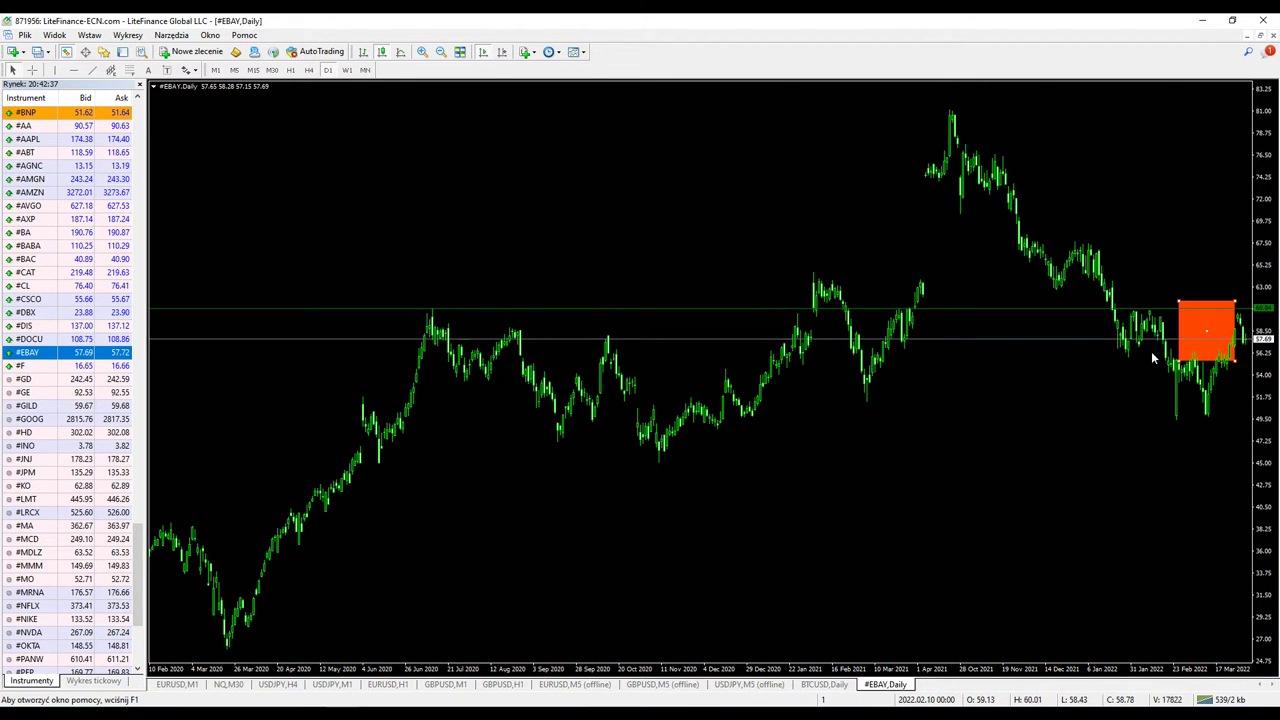
Step: Delete the rectangle and enable chart shift to leave empty space after the latest candles
{"action": "right_click", "coordinate": [1206, 331]}
{"action": "left_click", "coordinate": [1202, 377]}
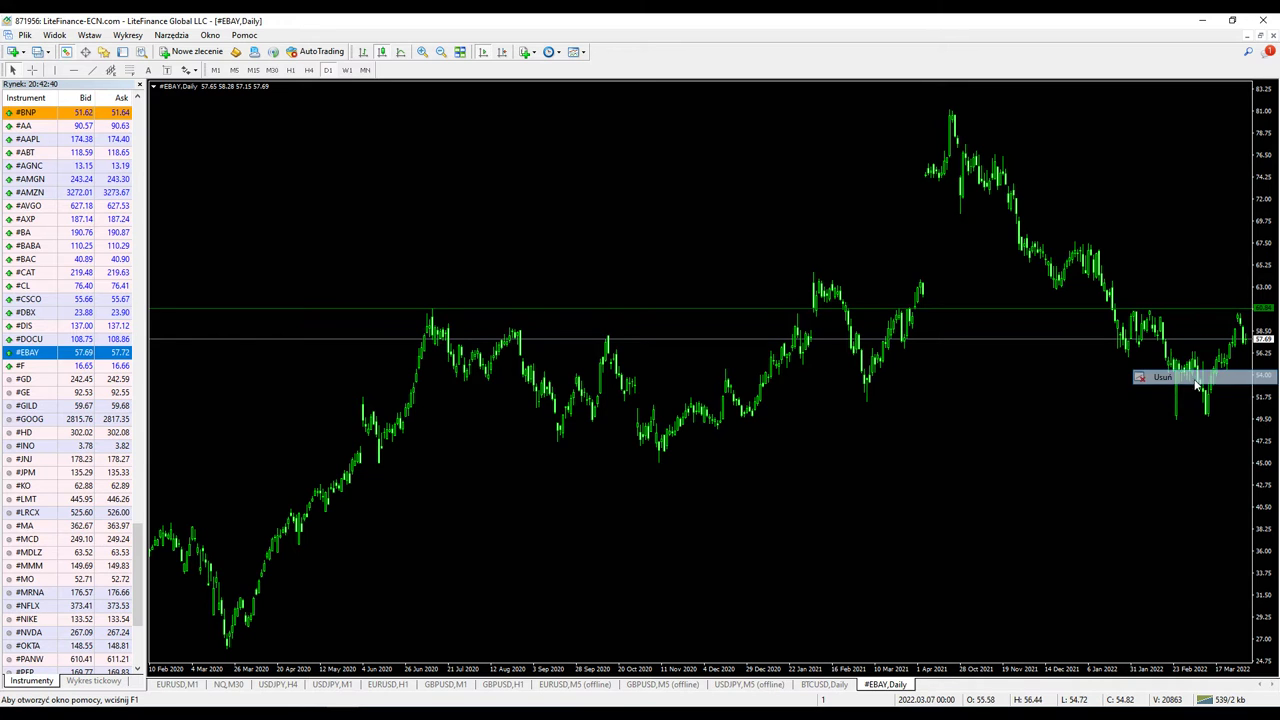
{"action": "left_click", "coordinate": [502, 52]}
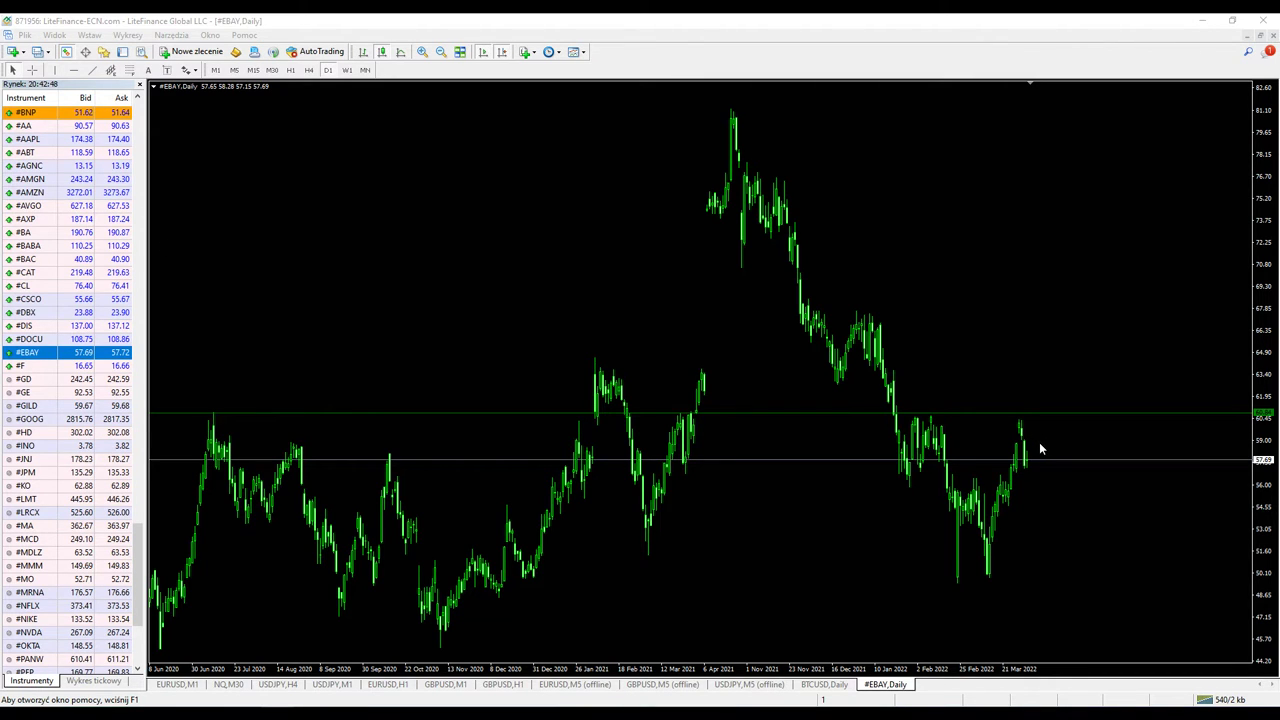
Step: Sketch boxes for a possible decline, box the February–March 2022 lows, and draw support lines at about 52.5 and 50.1
{"action": "mouse_move", "coordinate": [1035, 435]}
{"action": "left_mouse_down"}
{"action": "mouse_move", "coordinate": [1051, 434]}
{"action": "mouse_move", "coordinate": [1050, 390]}
{"action": "mouse_move", "coordinate": [1049, 417]}
{"action": "left_mouse_up"}
{"action": "left_click_drag", "start_coordinate": [1038, 396], "coordinate": [1041, 414]}
{"action": "left_click_drag", "start_coordinate": [1072, 434], "coordinate": [1099, 483]}
{"action": "left_click_drag", "start_coordinate": [944, 491], "coordinate": [1007, 574]}
{"action": "left_click_drag", "start_coordinate": [644, 537], "coordinate": [1173, 541]}
{"action": "left_click_drag", "start_coordinate": [1016, 574], "coordinate": [1234, 578]}
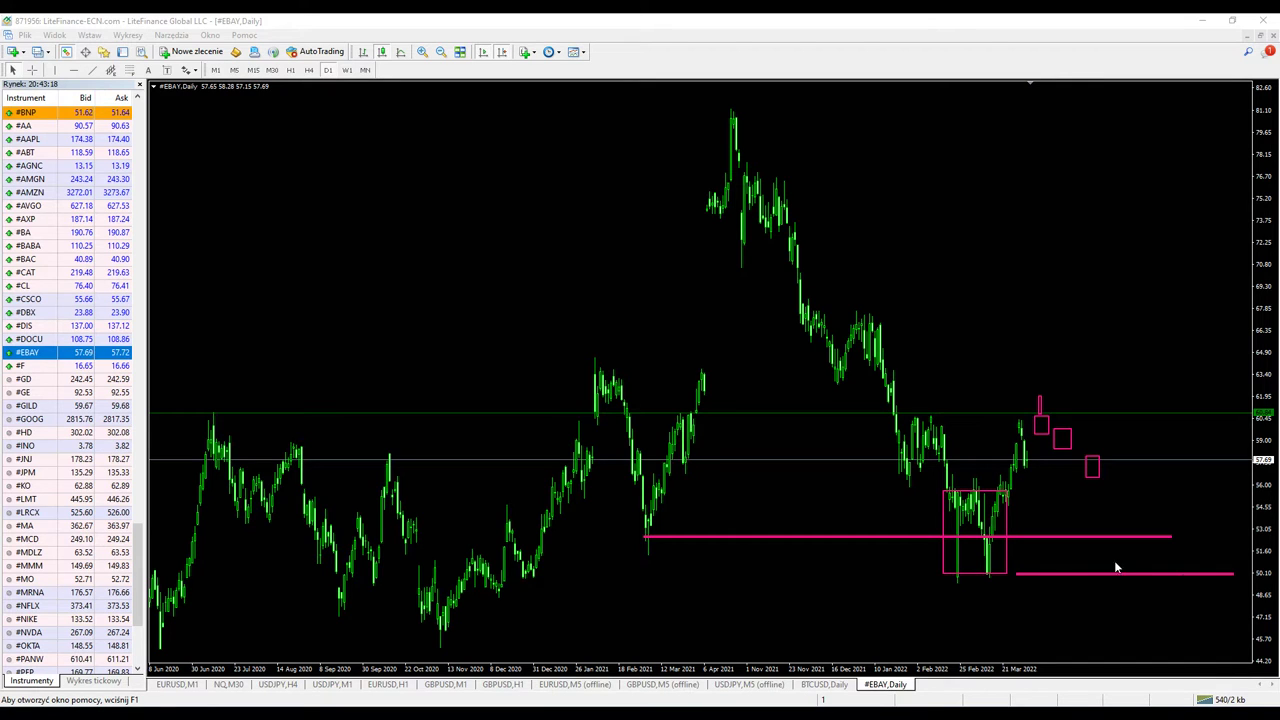
Step: Erase the sketched boxes and support lines one by one
{"action": "key", "text": "BackSpace"}
{"action": "key", "text": "BackSpace"}
{"action": "key", "text": "BackSpace"}
{"action": "key", "text": "BackSpace"}
{"action": "key", "text": "BackSpace"}
{"action": "key", "text": "BackSpace"}
{"action": "key", "text": "BackSpace"}
Step: Sketch boxes for a possible rise from the current price, with level markings at about 57.7, 60.8, 63.4 and 67.5
{"action": "mouse_move", "coordinate": [1037, 459]}
{"action": "left_mouse_down"}
{"action": "mouse_move", "coordinate": [1060, 458]}
{"action": "mouse_move", "coordinate": [1061, 386]}
{"action": "left_mouse_up"}
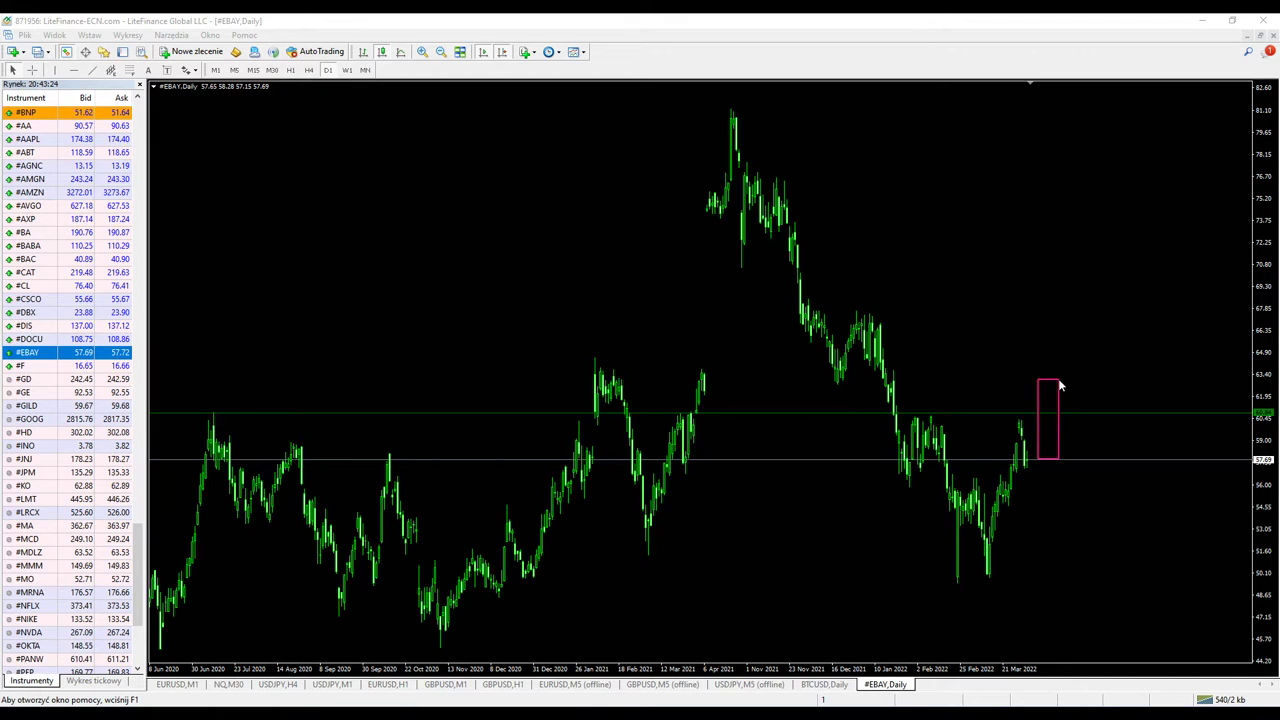
{"action": "left_click_drag", "start_coordinate": [590, 377], "coordinate": [1247, 377]}
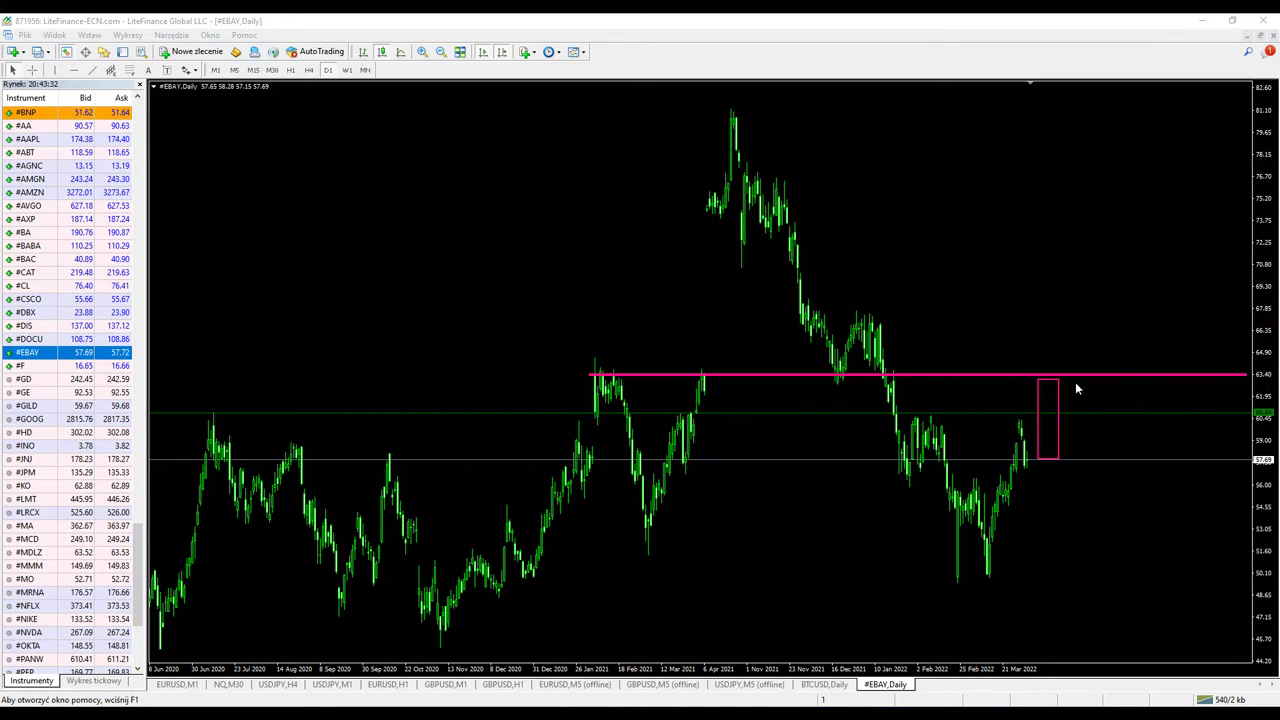
{"action": "left_click_drag", "start_coordinate": [1075, 382], "coordinate": [1082, 404]}
{"action": "left_click_drag", "start_coordinate": [896, 460], "coordinate": [1200, 461]}
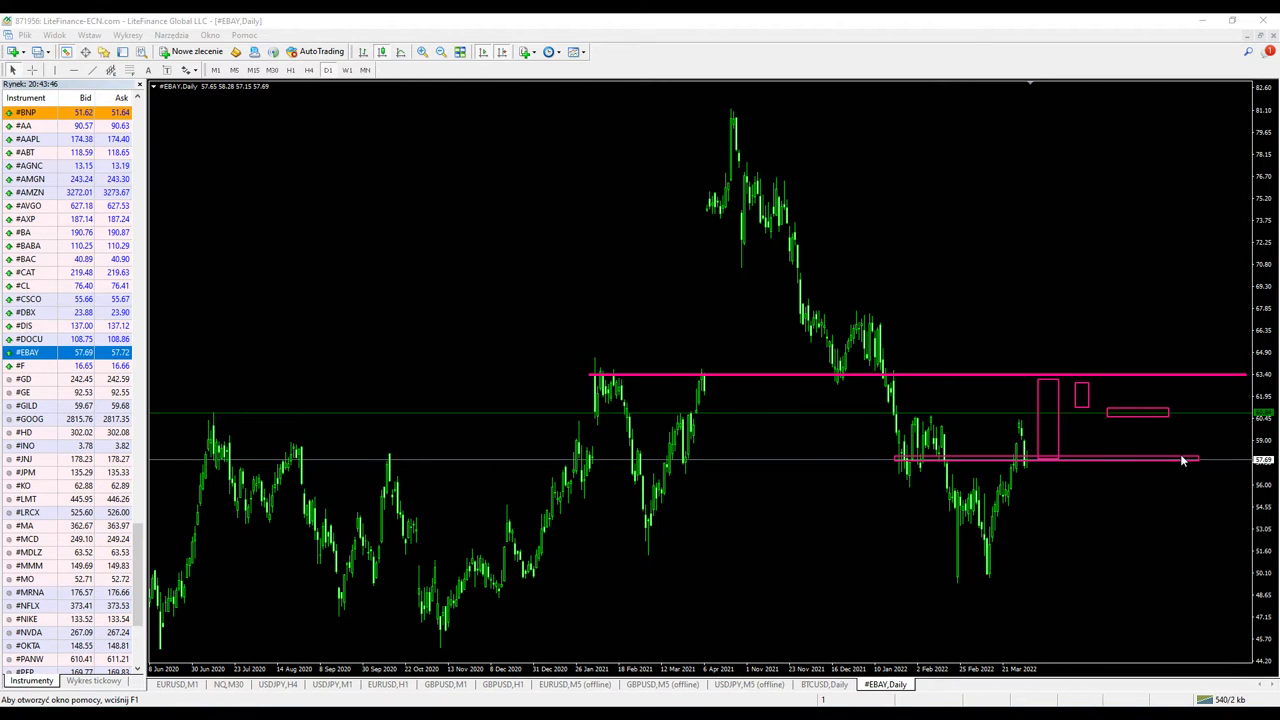
{"action": "mouse_move", "coordinate": [1200, 448]}
{"action": "left_mouse_down"}
{"action": "mouse_move", "coordinate": [1230, 452]}
{"action": "mouse_move", "coordinate": [1232, 326]}
{"action": "left_mouse_up"}
{"action": "left_click_drag", "start_coordinate": [828, 312], "coordinate": [1238, 322]}
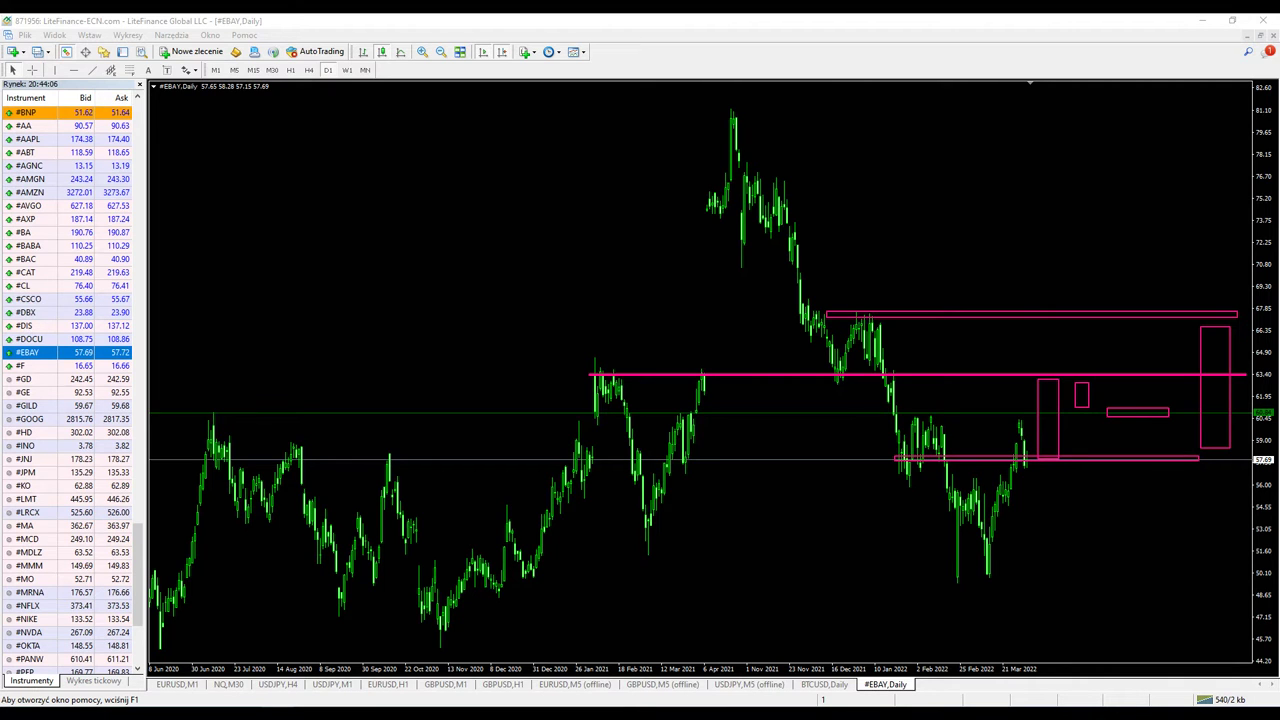
Step: Delete the horizontal line from the EBAY chart and load #GOOG into the same chart window
{"action": "right_click", "coordinate": [548, 416]}
{"action": "left_click", "coordinate": [601, 457]}
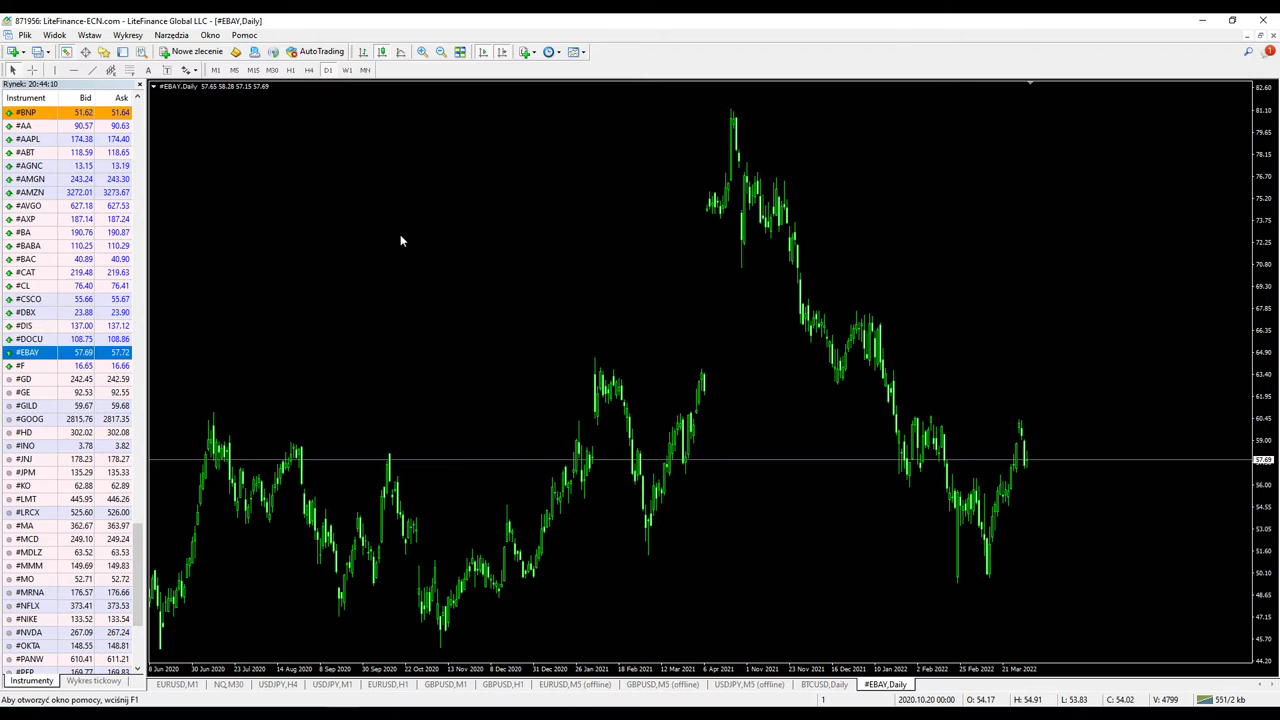
{"action": "left_click_drag", "start_coordinate": [45, 422], "coordinate": [387, 402]}
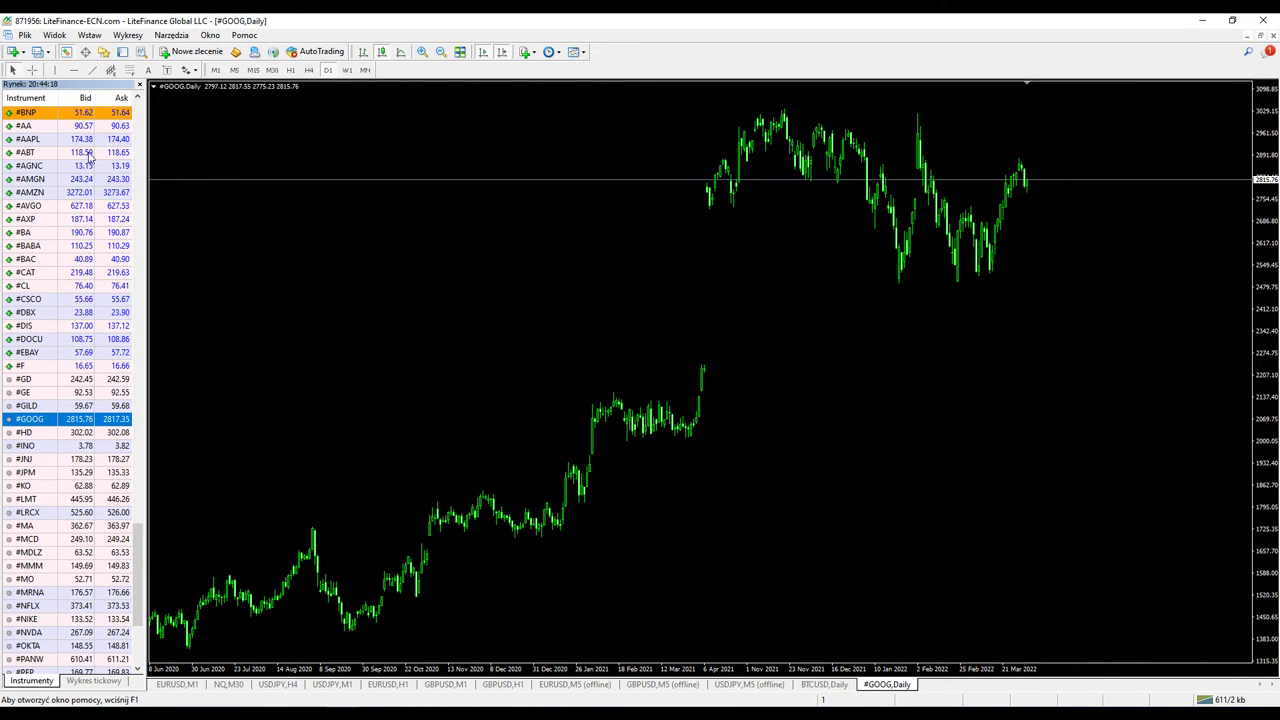
Step: Place horizontal lines on the GOOG daily chart at the recent highs, at about 2980 and 3030
{"action": "left_click", "coordinate": [816, 128]}
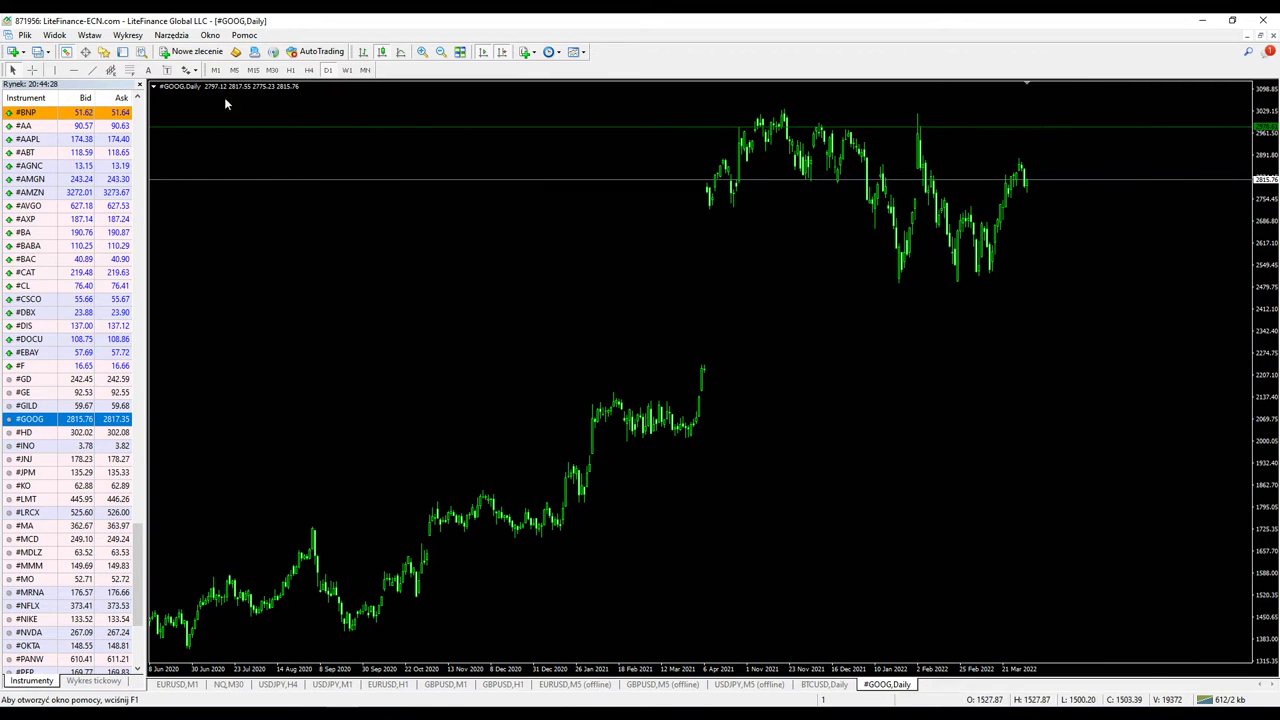
{"action": "left_click", "coordinate": [75, 71]}
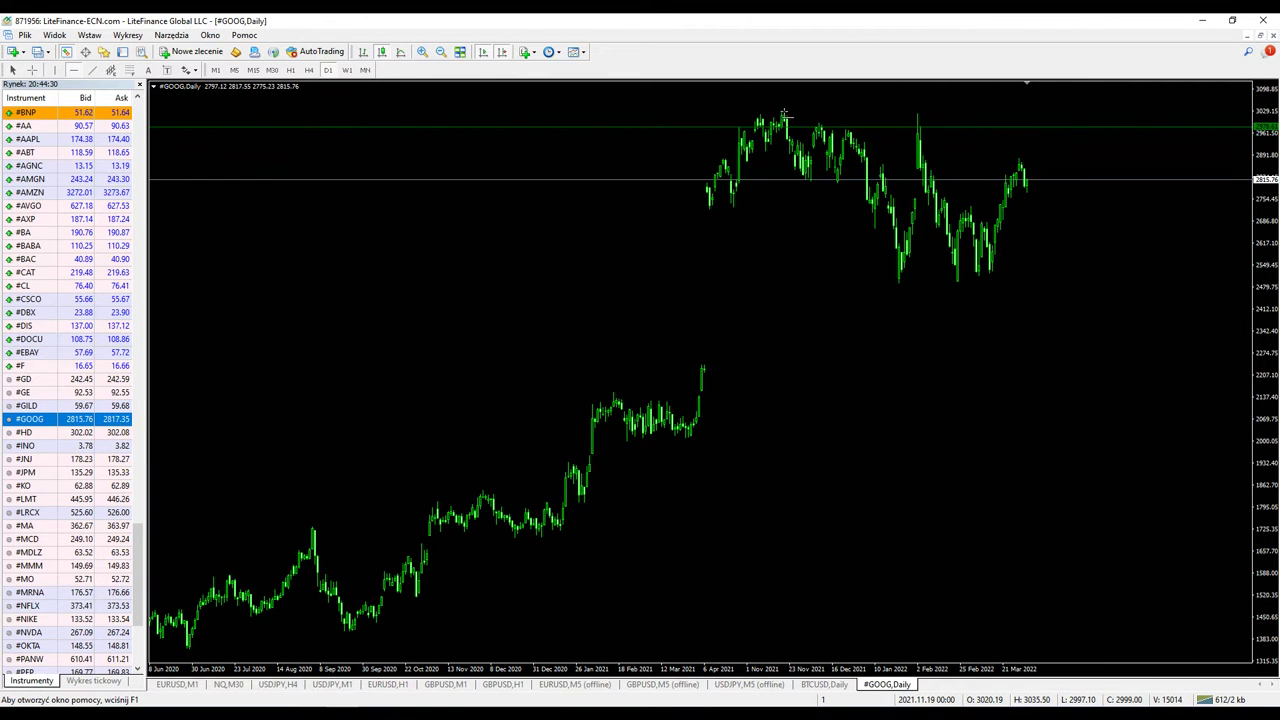
{"action": "left_click", "coordinate": [785, 112]}
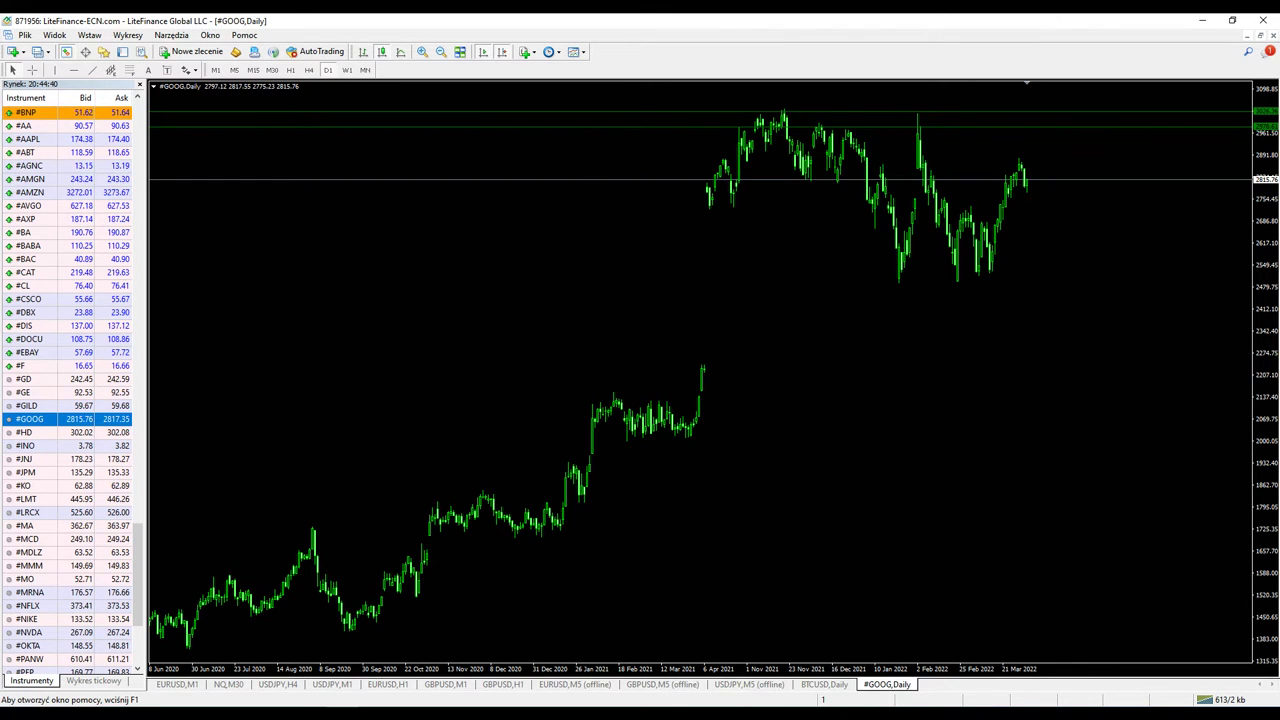
Step: Draw arrows marking a decline to support at about 2490 and the early 2021 consolidation extended forward at about 2095
{"action": "left_click_drag", "start_coordinate": [1053, 228], "coordinate": [1087, 294]}
{"action": "left_click_drag", "start_coordinate": [895, 283], "coordinate": [1242, 289]}
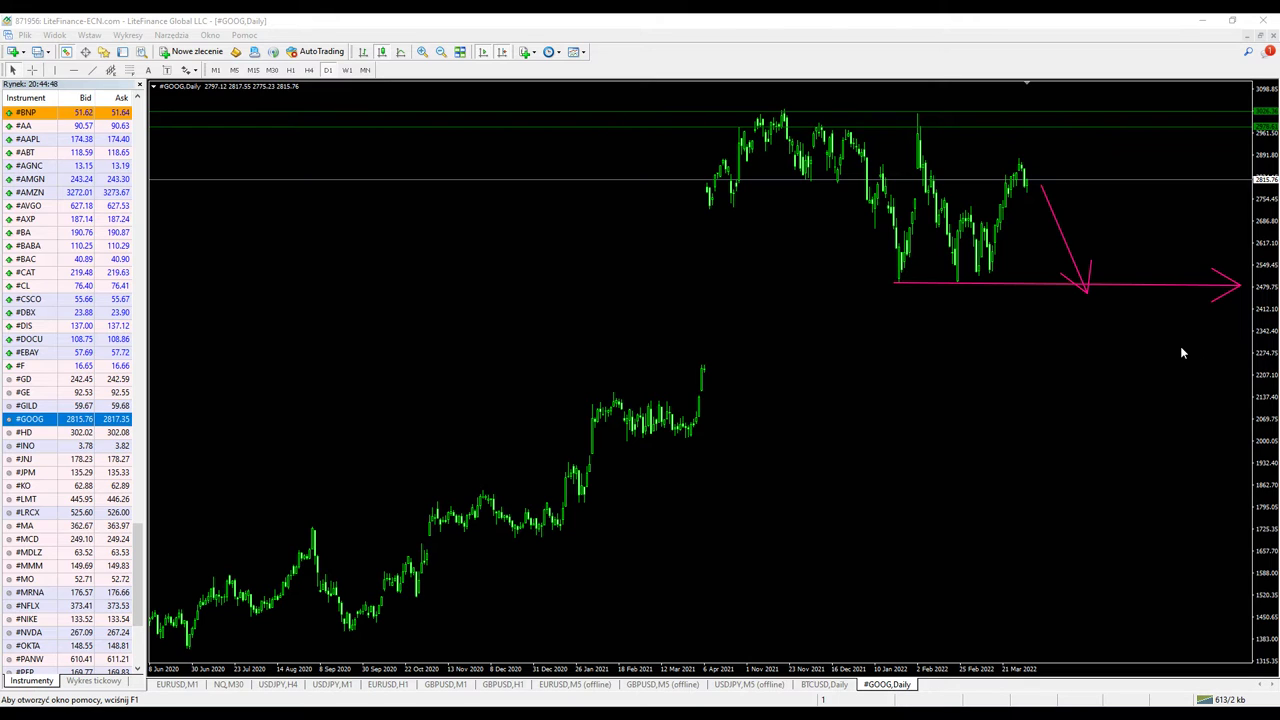
{"action": "mouse_move", "coordinate": [603, 393]}
{"action": "left_mouse_down"}
{"action": "mouse_move", "coordinate": [605, 433]}
{"action": "mouse_move", "coordinate": [695, 435]}
{"action": "left_mouse_up"}
{"action": "mouse_move", "coordinate": [614, 393]}
{"action": "left_mouse_down"}
{"action": "mouse_move", "coordinate": [711, 397]}
{"action": "mouse_move", "coordinate": [718, 432]}
{"action": "mouse_move", "coordinate": [871, 414]}
{"action": "mouse_move", "coordinate": [1243, 416]}
{"action": "left_mouse_up"}
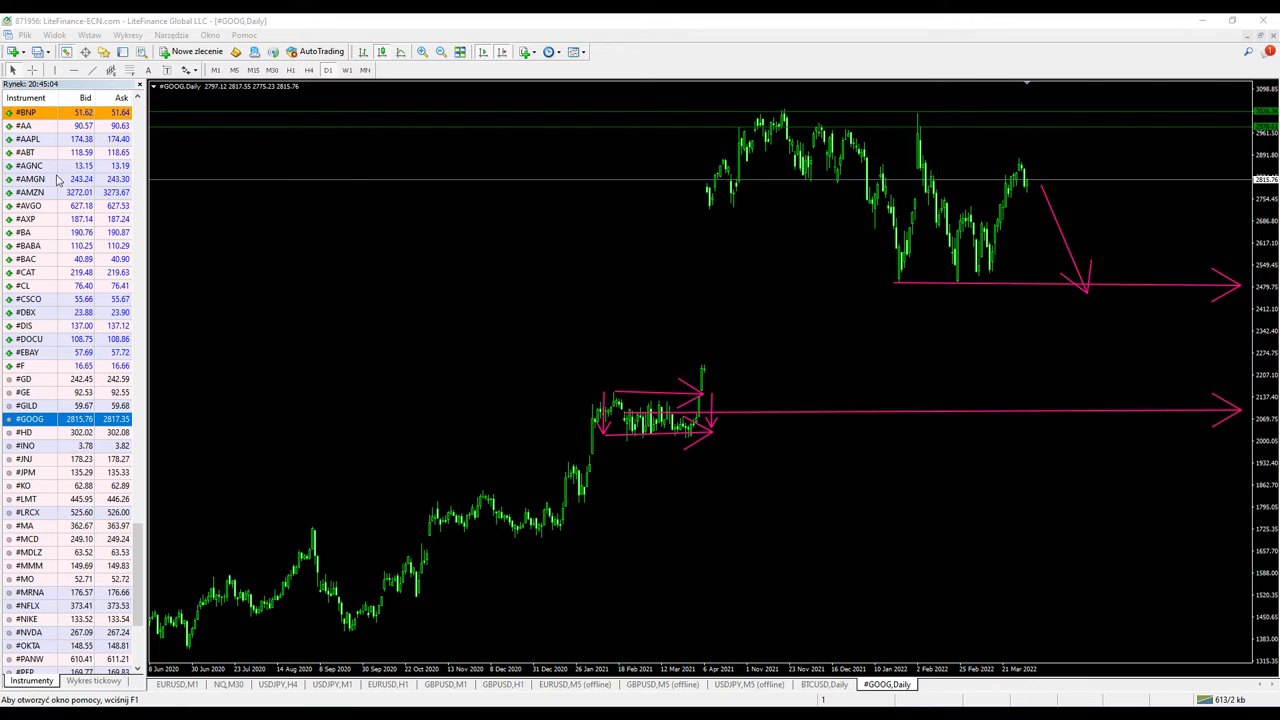
Step: Draw arrows for resistance at about 2880 and 2980 with declines from each level, and clear all the arrows
{"action": "left_click_drag", "start_coordinate": [884, 162], "coordinate": [1242, 160]}
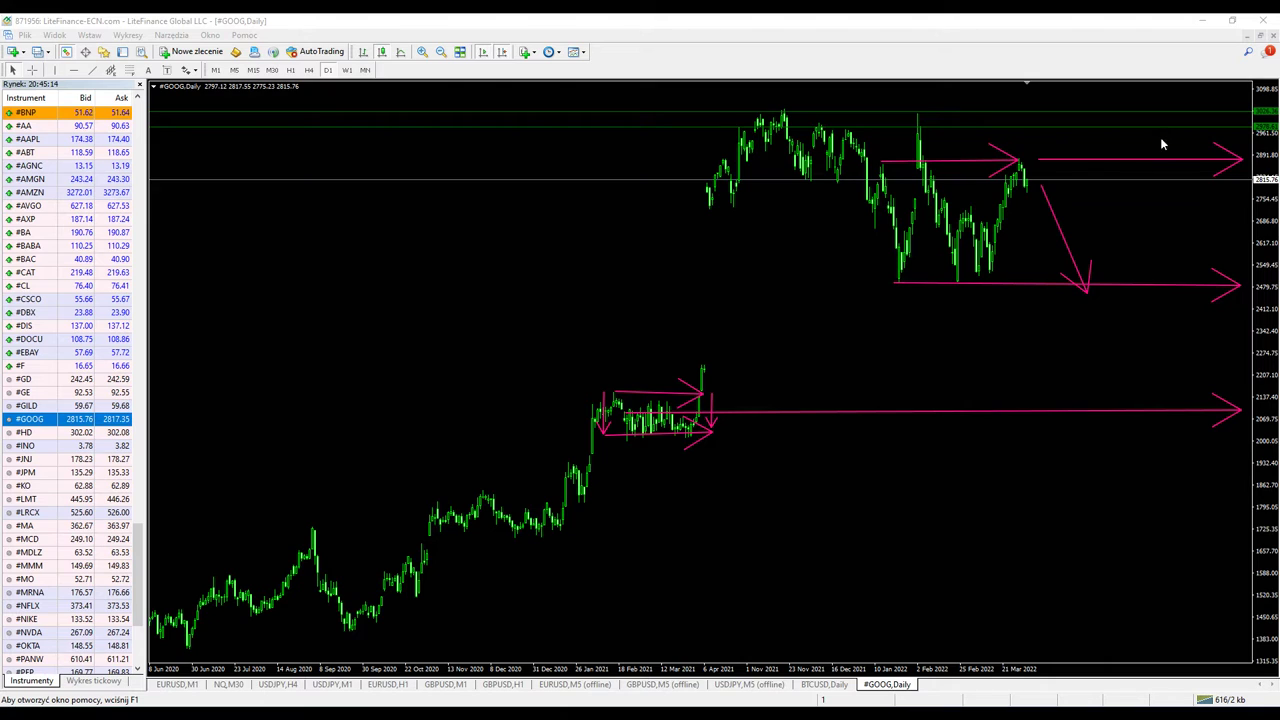
{"action": "left_click_drag", "start_coordinate": [1150, 132], "coordinate": [1242, 129]}
{"action": "mouse_move", "coordinate": [1057, 171]}
{"action": "left_mouse_down"}
{"action": "mouse_move", "coordinate": [1089, 171]}
{"action": "mouse_move", "coordinate": [1145, 282]}
{"action": "left_mouse_up"}
{"action": "mouse_move", "coordinate": [1102, 153]}
{"action": "left_mouse_down"}
{"action": "mouse_move", "coordinate": [1140, 134]}
{"action": "mouse_move", "coordinate": [1174, 189]}
{"action": "mouse_move", "coordinate": [1193, 272]}
{"action": "left_mouse_up"}
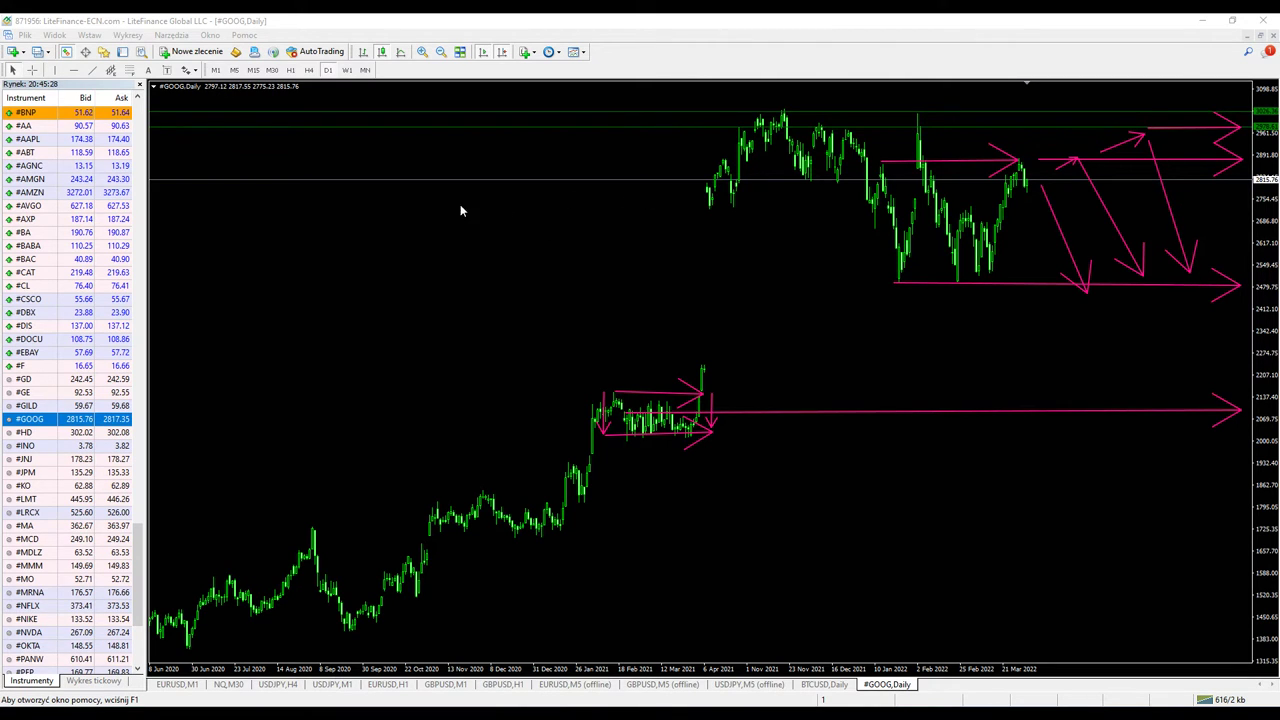
{"action": "key", "text": "Escape"}
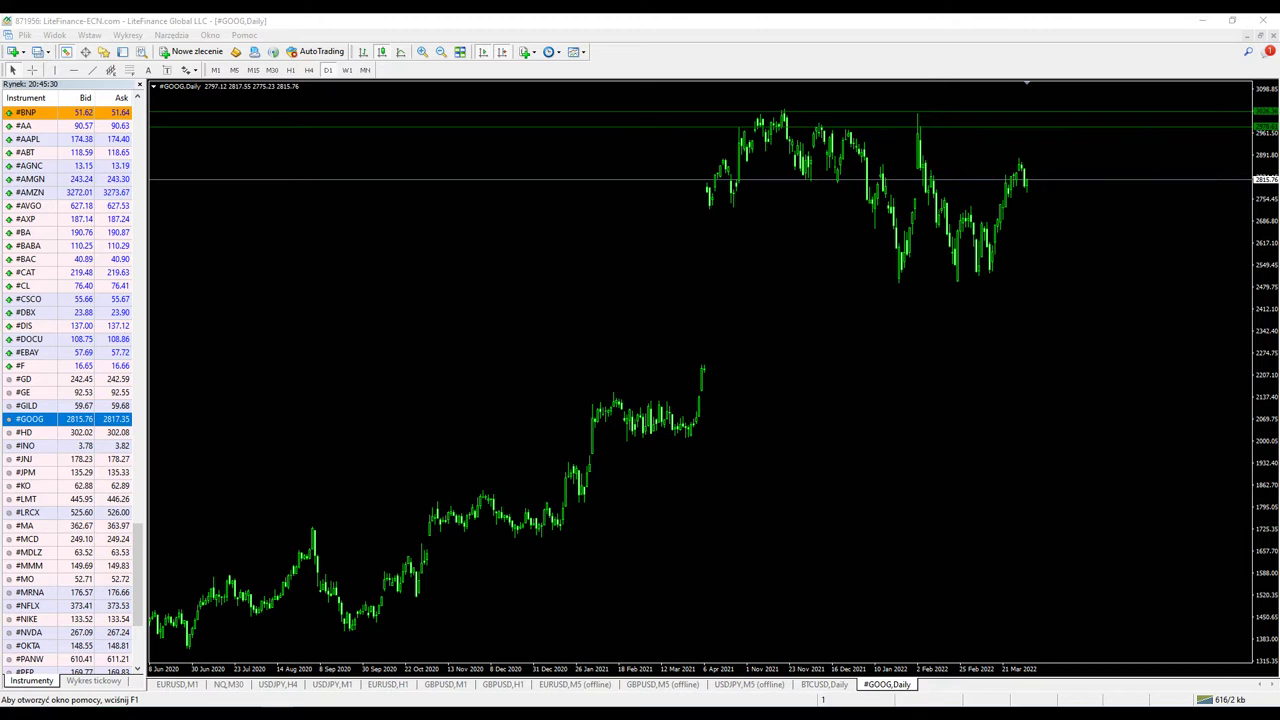
Step: Insert a rectangle over GOOG's February–March 2022 lows and place horizontal lines at about 2620 and 2505
{"action": "left_click", "coordinate": [89, 35]}
{"action": "mouse_move", "coordinate": [155, 135]}
{"action": "left_click", "coordinate": [240, 129]}
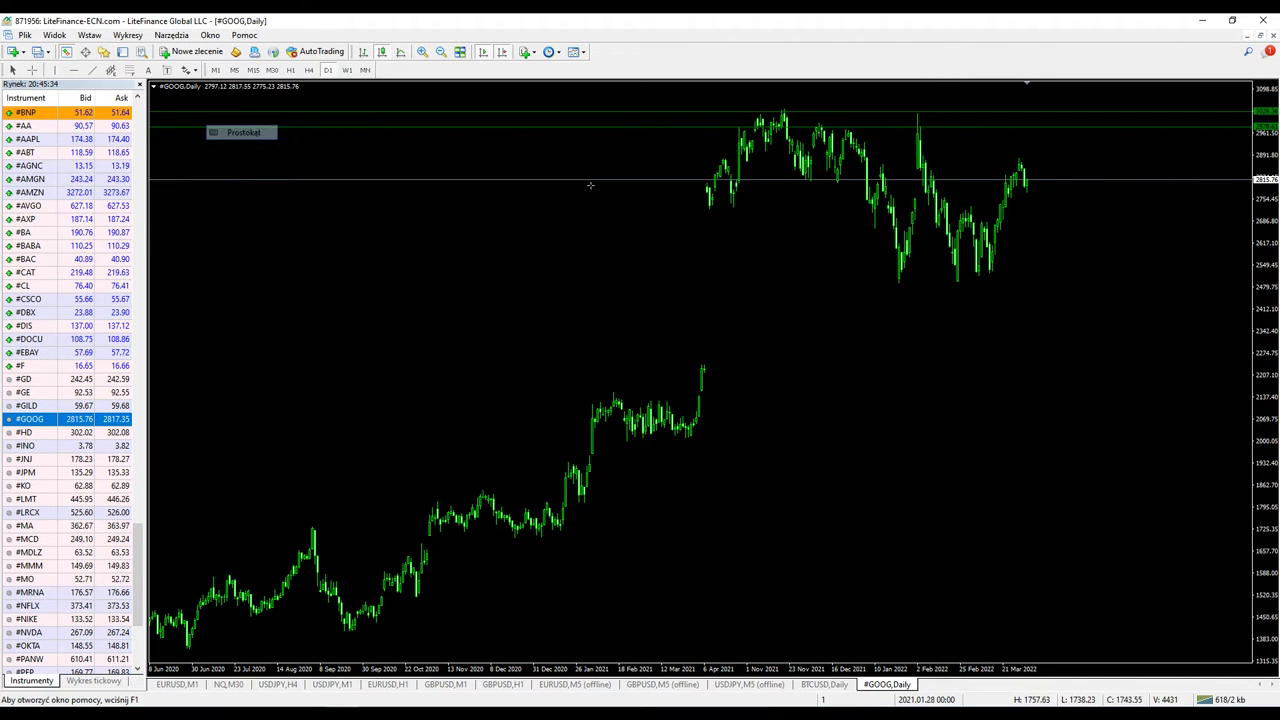
{"action": "mouse_move", "coordinate": [944, 210]}
{"action": "left_mouse_down"}
{"action": "mouse_move", "coordinate": [1000, 222]}
{"action": "mouse_move", "coordinate": [1008, 277]}
{"action": "left_mouse_up"}
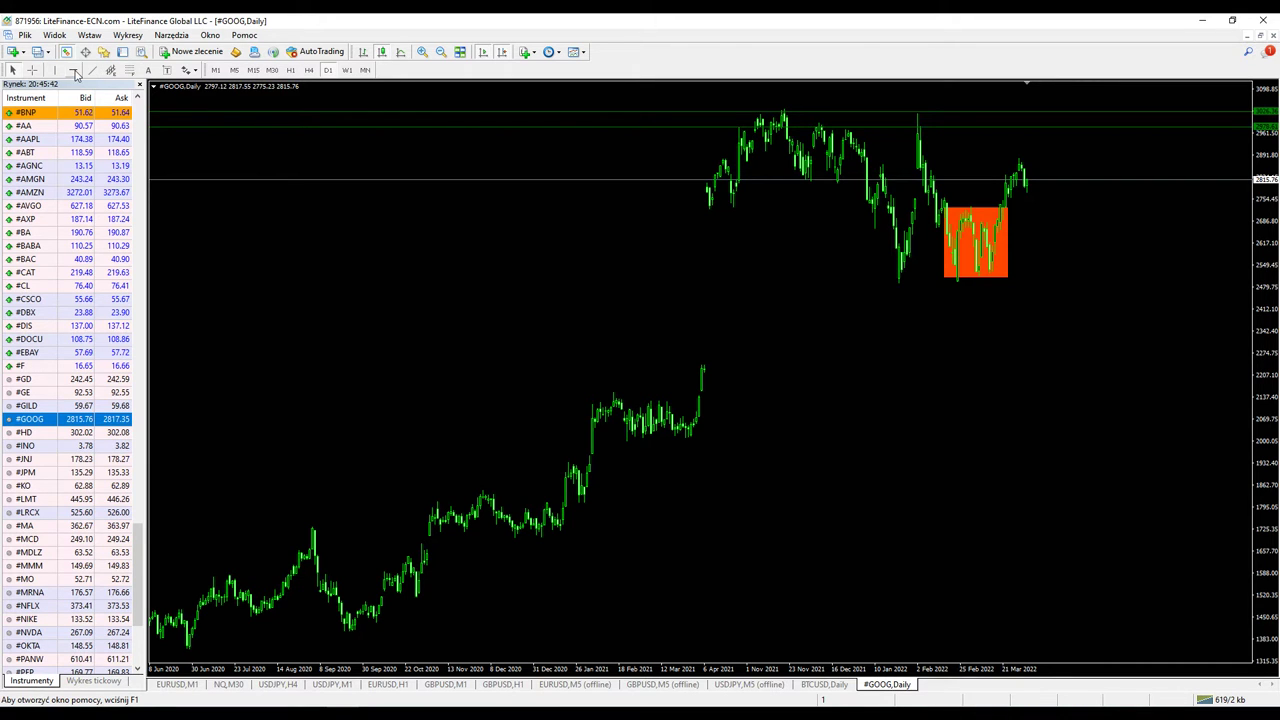
{"action": "left_click", "coordinate": [1038, 244]}
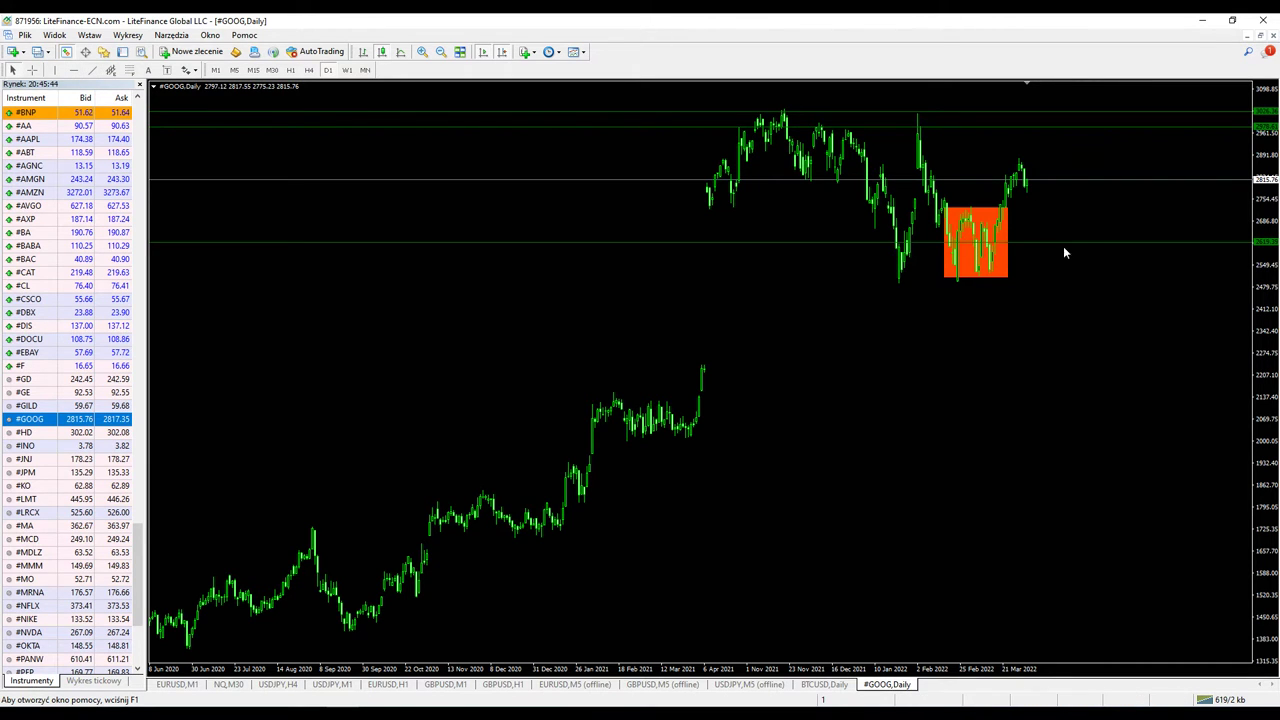
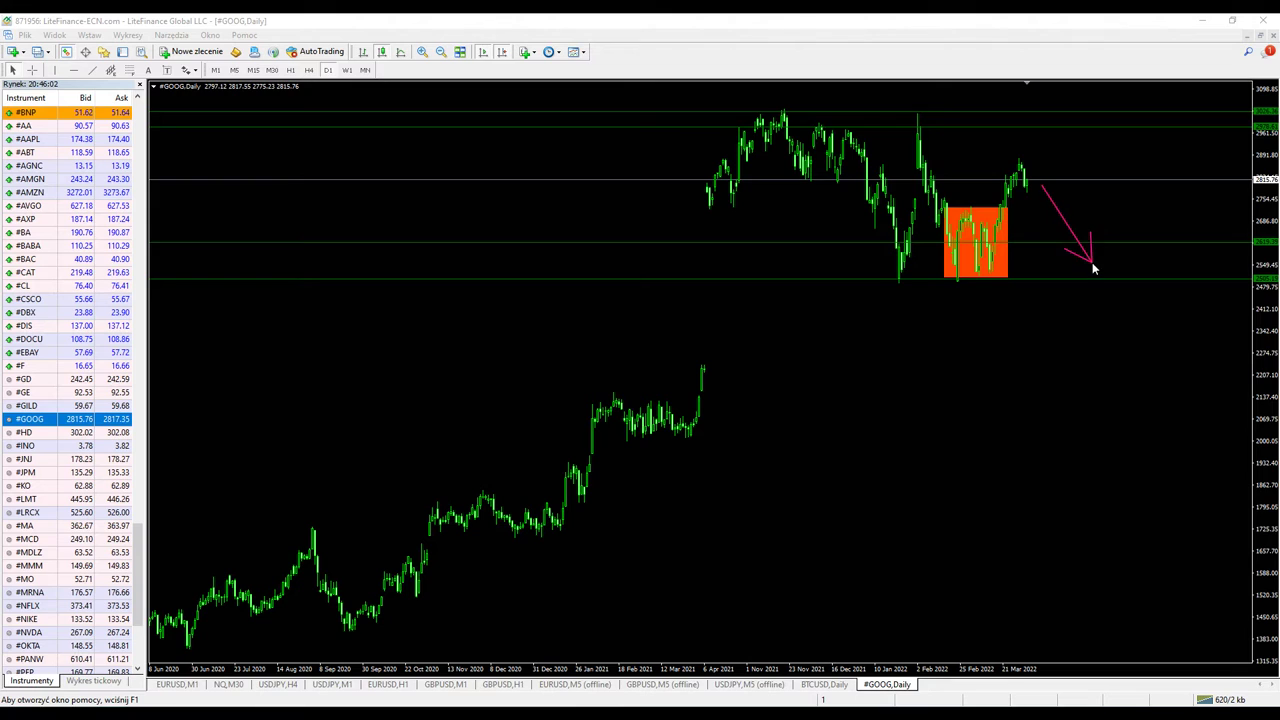
Step: Draw arrows for a rebound from the rectangle's price zone toward the upper horizontal lines, and clear the arrows
{"action": "mouse_move", "coordinate": [1090, 232]}
{"action": "left_mouse_down"}
{"action": "mouse_move", "coordinate": [1091, 262]}
{"action": "mouse_move", "coordinate": [1162, 130]}
{"action": "left_mouse_up"}
{"action": "left_click_drag", "start_coordinate": [1162, 160], "coordinate": [1162, 133]}
{"action": "key", "text": "Escape"}
{"action": "key", "text": "BackSpace"}
Step: Enlarge the rectangle to cover the range from October 2021 past the latest candles, between about 2525 and 3000
{"action": "left_click", "coordinate": [1013, 211]}
{"action": "left_click_drag", "start_coordinate": [1013, 211], "coordinate": [1152, 121]}
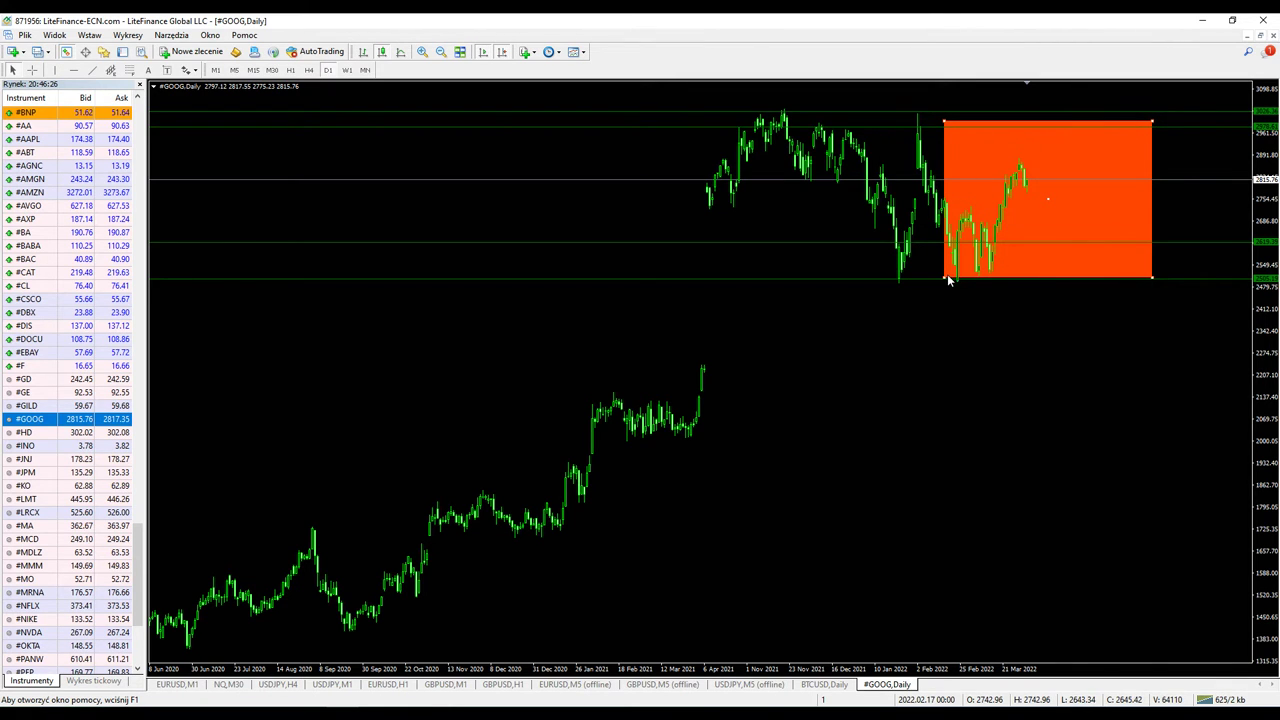
{"action": "left_click_drag", "start_coordinate": [946, 277], "coordinate": [716, 273]}
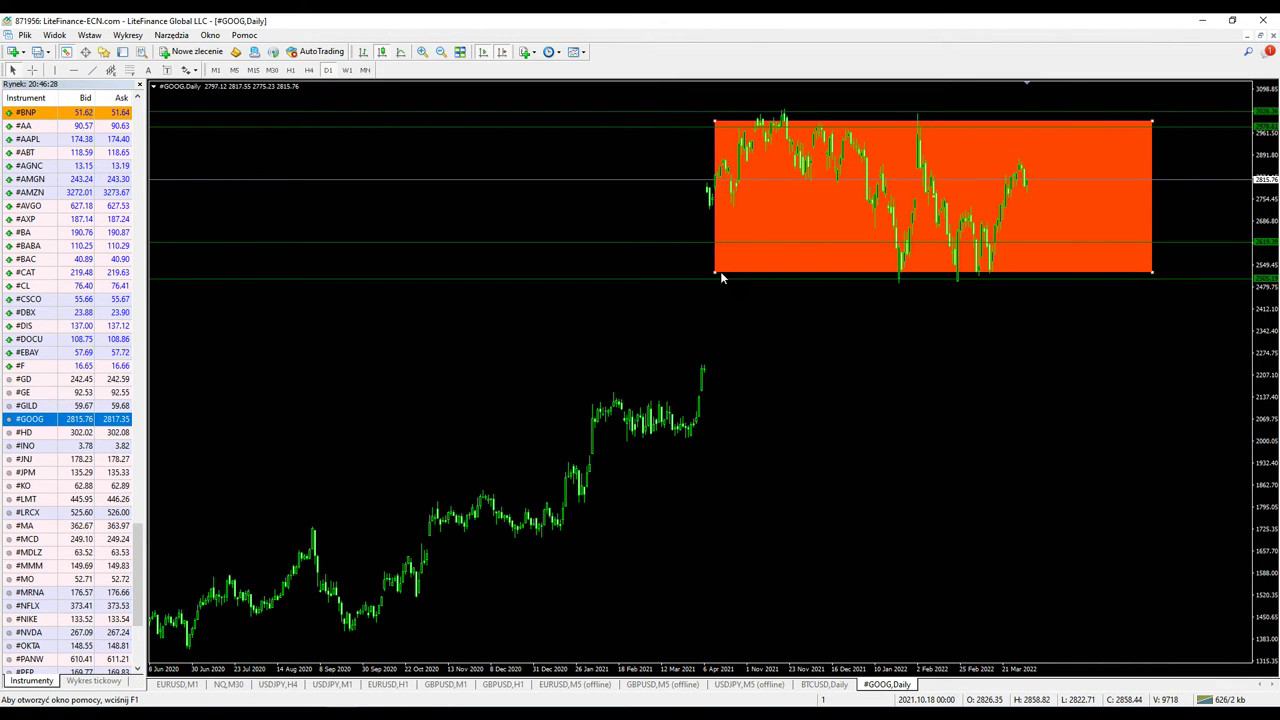
Step: Compress the price scale and move the rectangle above the upper lines and finally directly below the lowest horizontal line
{"action": "left_click_drag", "start_coordinate": [1265, 318], "coordinate": [1266, 355]}
{"action": "left_click_drag", "start_coordinate": [935, 251], "coordinate": [1001, 137]}
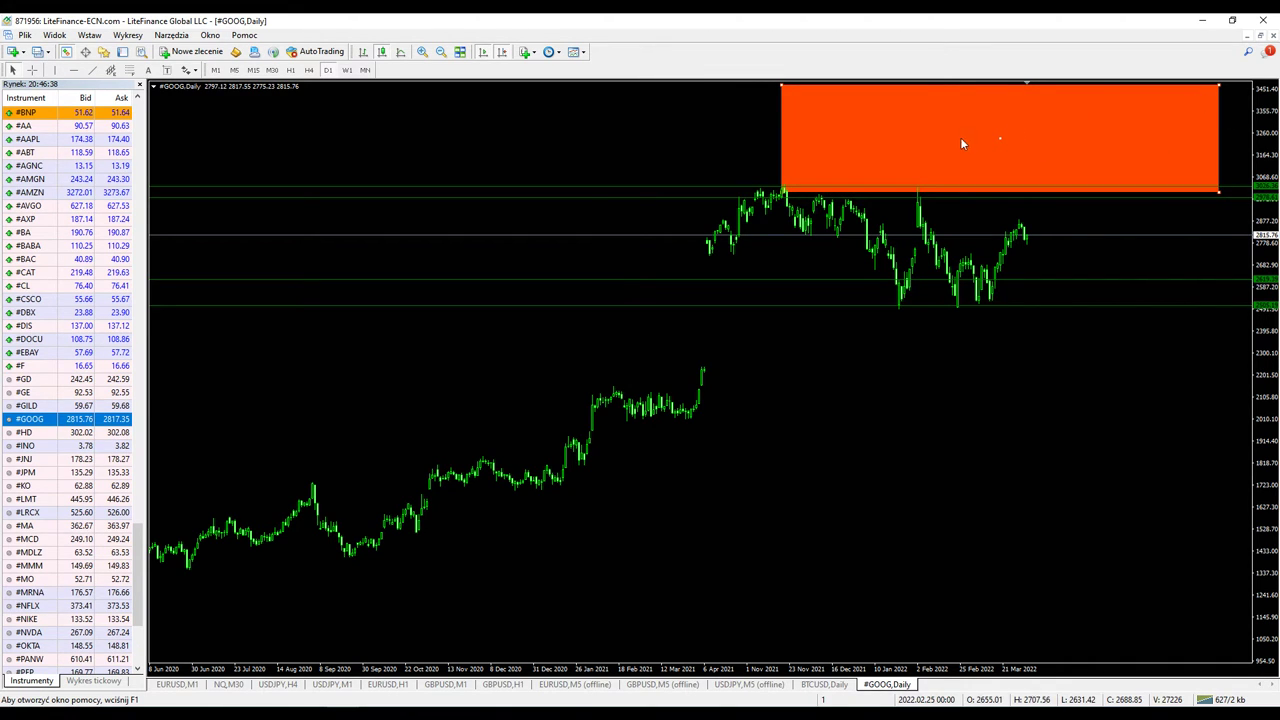
{"action": "left_click_drag", "start_coordinate": [999, 141], "coordinate": [985, 366]}
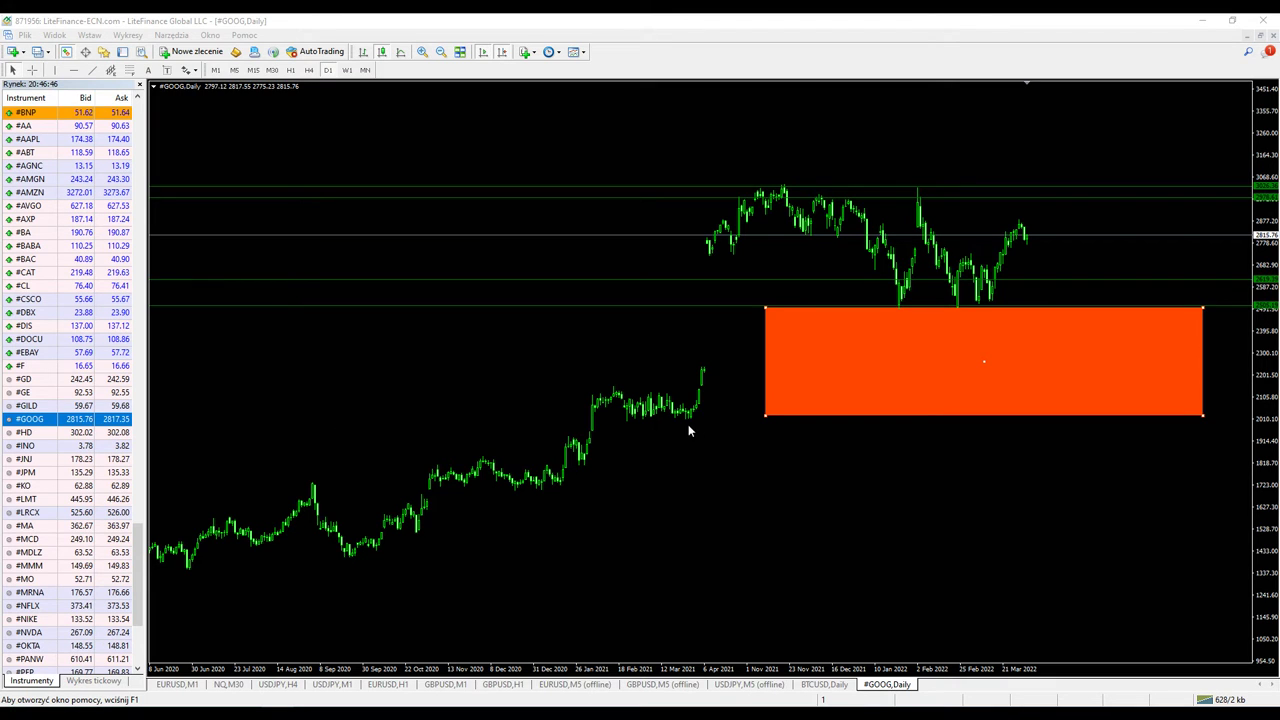
Step: Draw two horizontal arrows marking the level of the rectangle's lower edge at about 2040, and delete the orange rectangle
{"action": "mouse_move", "coordinate": [718, 410]}
{"action": "left_mouse_down"}
{"action": "mouse_move", "coordinate": [650, 411]}
{"action": "mouse_move", "coordinate": [668, 424]}
{"action": "mouse_move", "coordinate": [1114, 418]}
{"action": "mouse_move", "coordinate": [1180, 431]}
{"action": "mouse_move", "coordinate": [1219, 418]}
{"action": "left_mouse_up"}
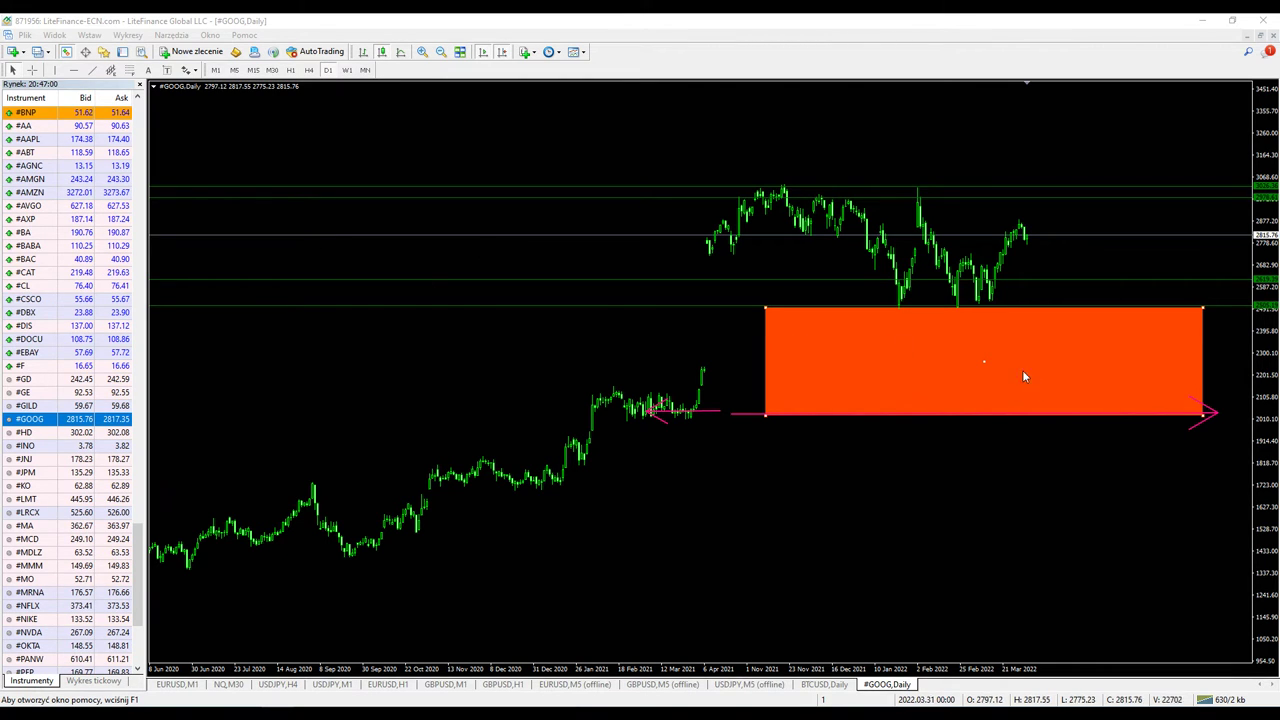
{"action": "left_click", "coordinate": [984, 363]}
{"action": "right_click", "coordinate": [984, 363]}
{"action": "left_click", "coordinate": [1035, 411]}
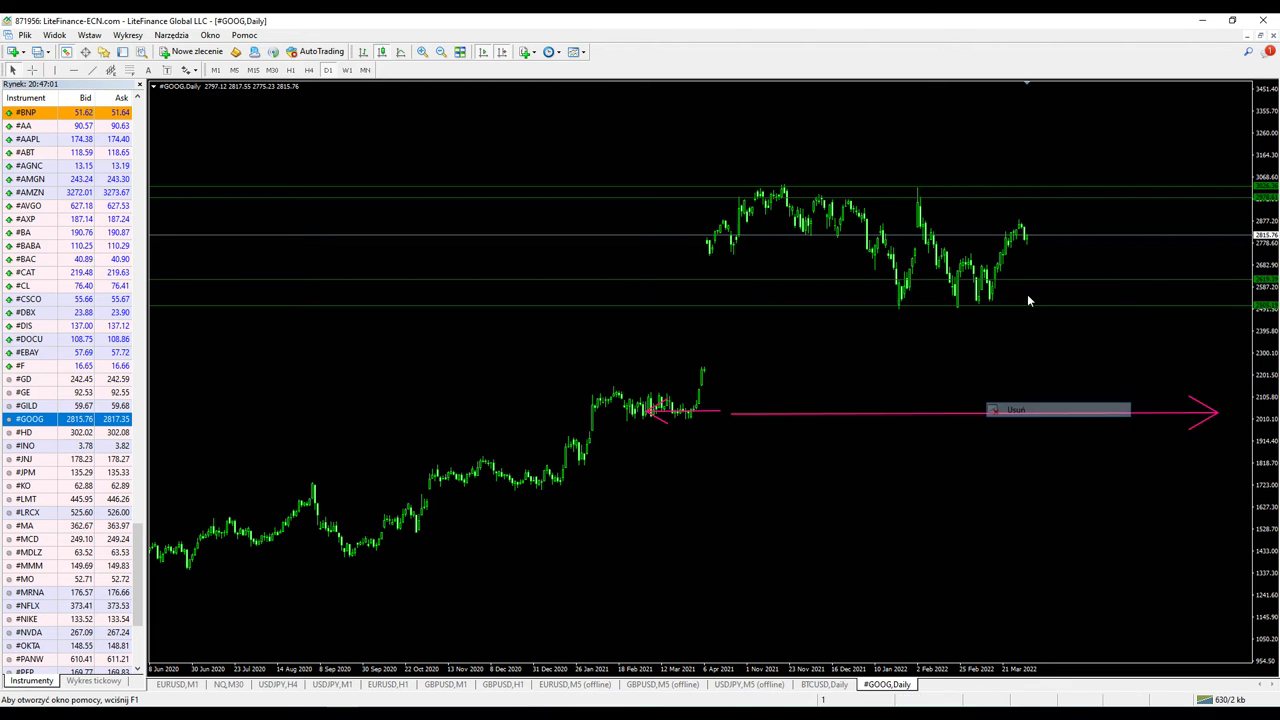
Step: Delete all four horizontal lines from the GOOG daily chart and clear the drawn arrows
{"action": "right_click", "coordinate": [1049, 187]}
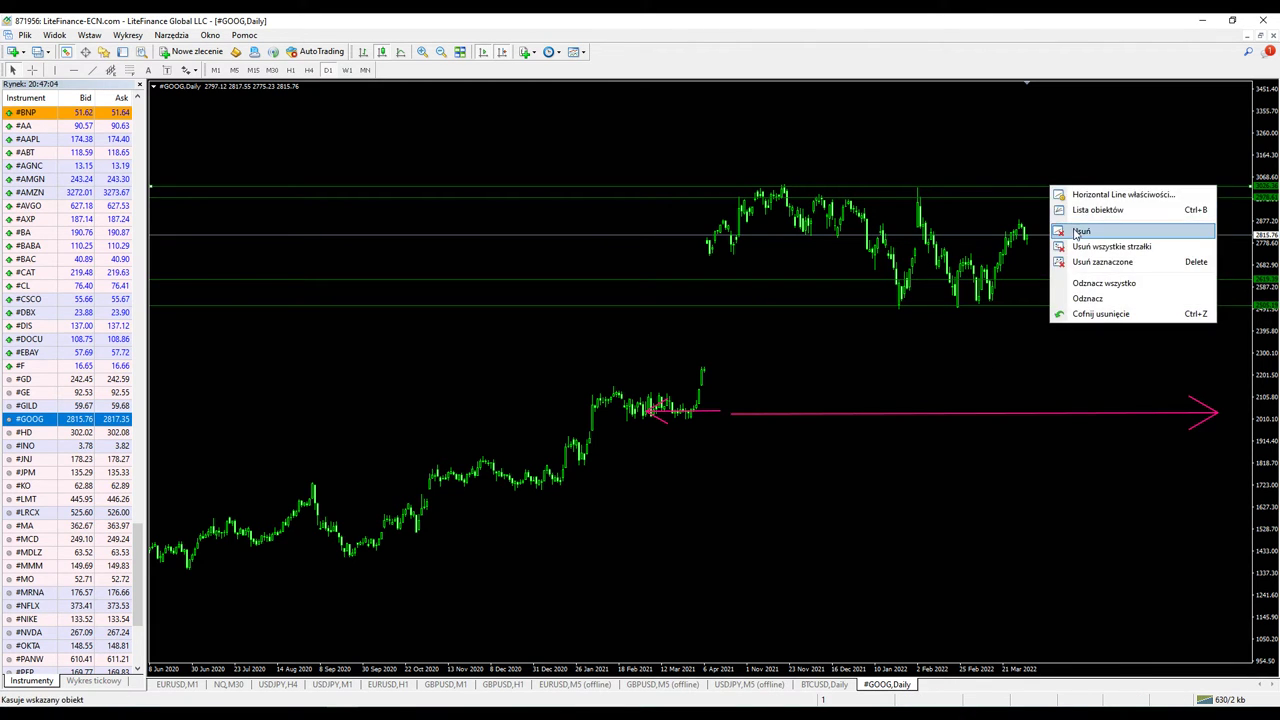
{"action": "left_click", "coordinate": [1058, 231]}
{"action": "right_click", "coordinate": [1056, 199]}
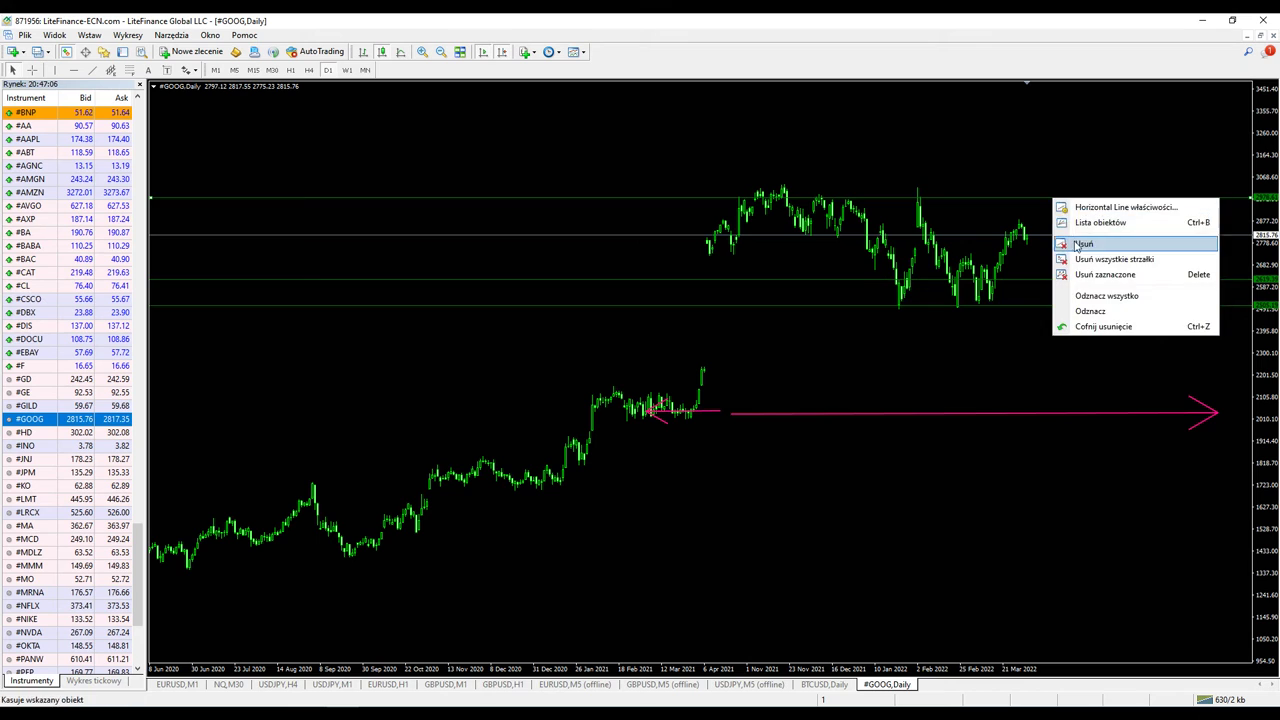
{"action": "left_click", "coordinate": [1066, 244]}
{"action": "right_click", "coordinate": [1052, 279]}
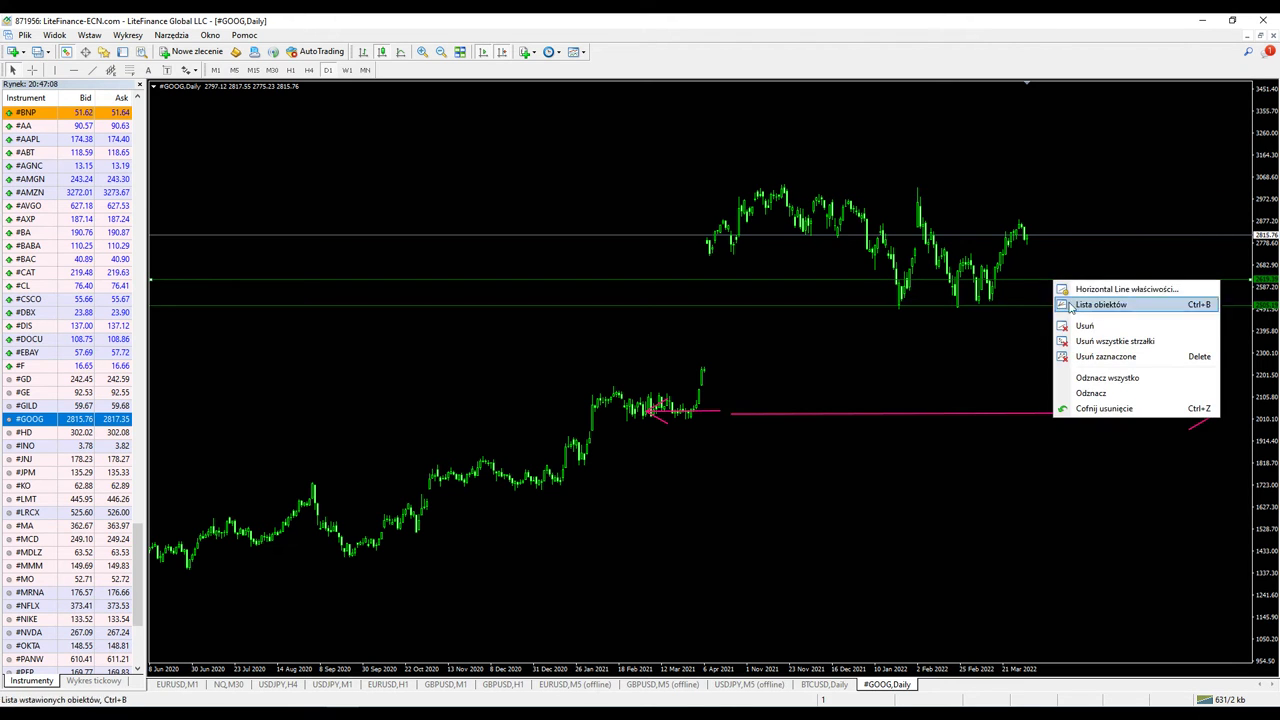
{"action": "left_click", "coordinate": [1080, 326]}
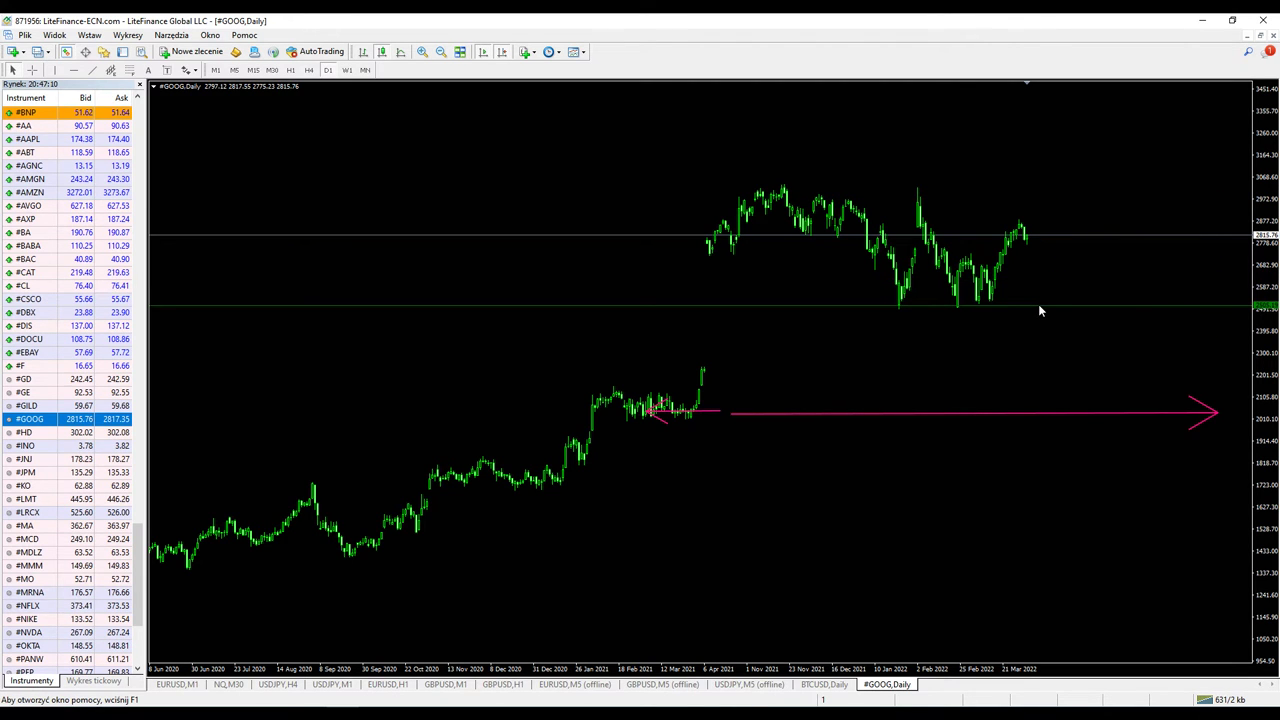
{"action": "right_click", "coordinate": [1038, 304]}
{"action": "left_click", "coordinate": [1062, 349]}
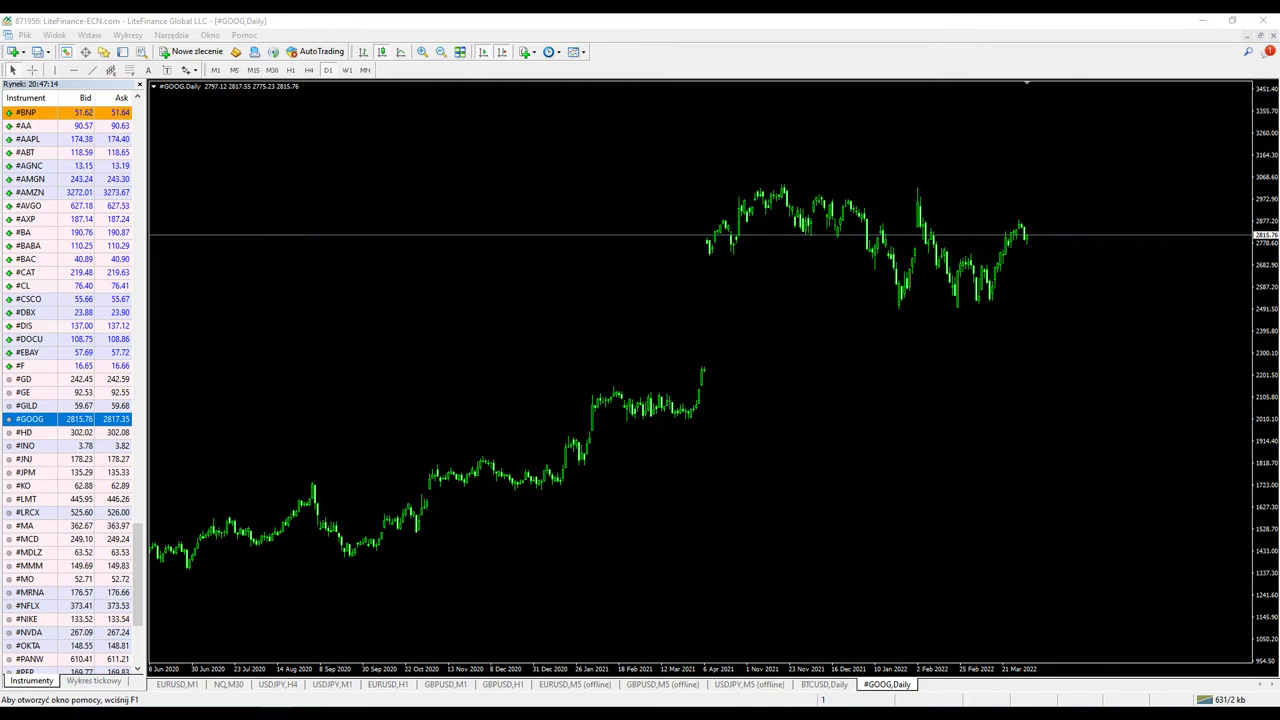
Step: Switch the daily chart from GOOG to NFLX
{"action": "left_click", "coordinate": [68, 607]}
{"action": "left_click_drag", "start_coordinate": [68, 609], "coordinate": [557, 554]}
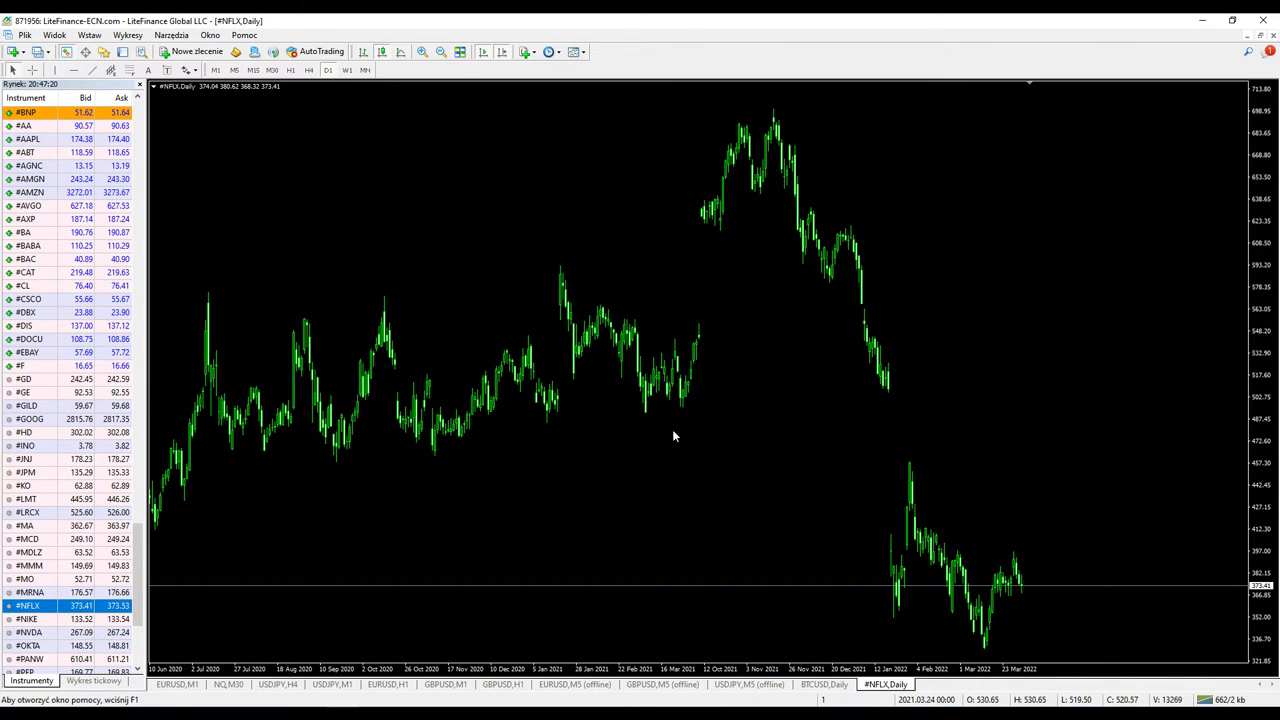
{"action": "left_click_drag", "start_coordinate": [1272, 145], "coordinate": [1262, 208]}
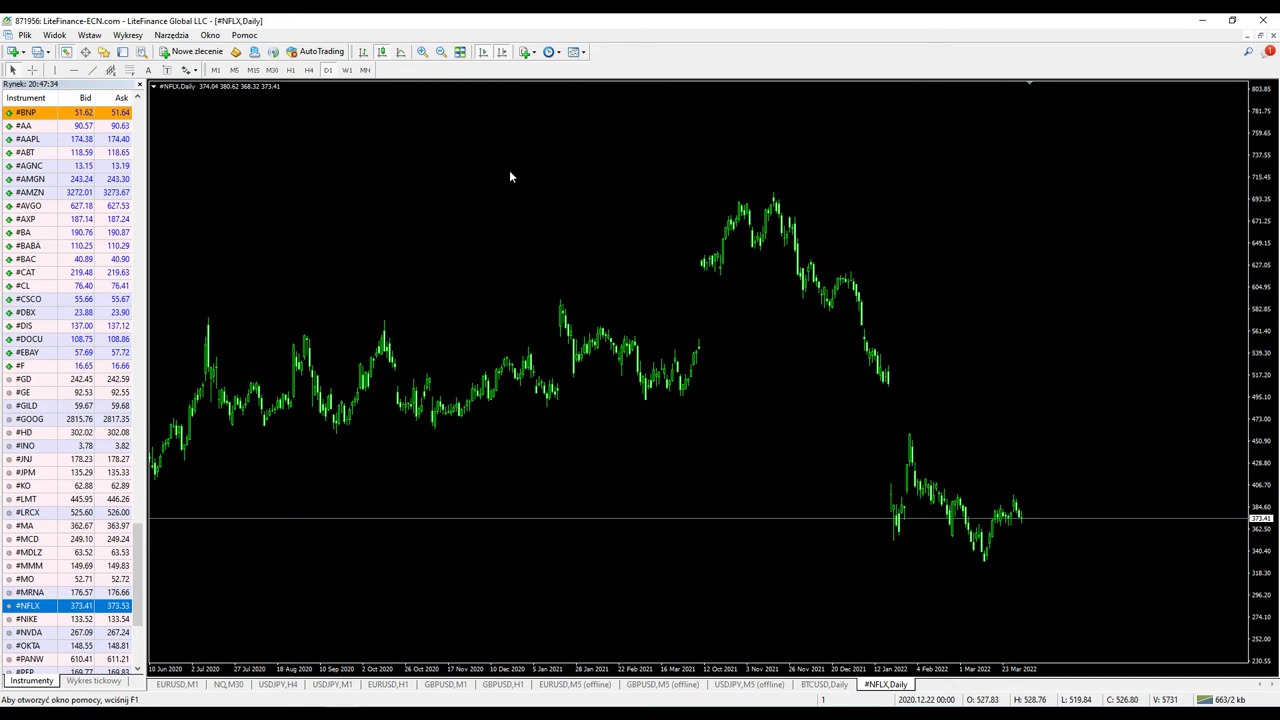
{"action": "left_click", "coordinate": [440, 52]}
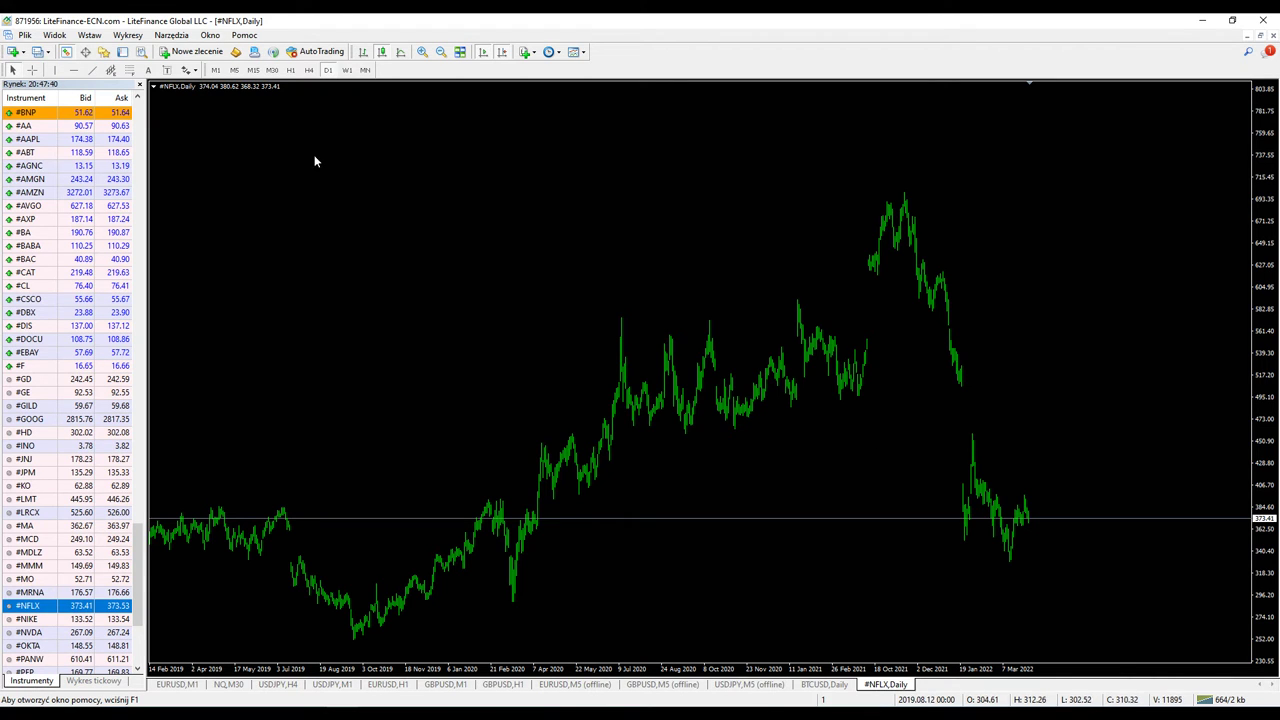
Step: Place a horizontal line at about 354 on NFLX, and outline and clear the surrounding price zone between about 334 and 388
{"action": "left_click", "coordinate": [73, 70]}
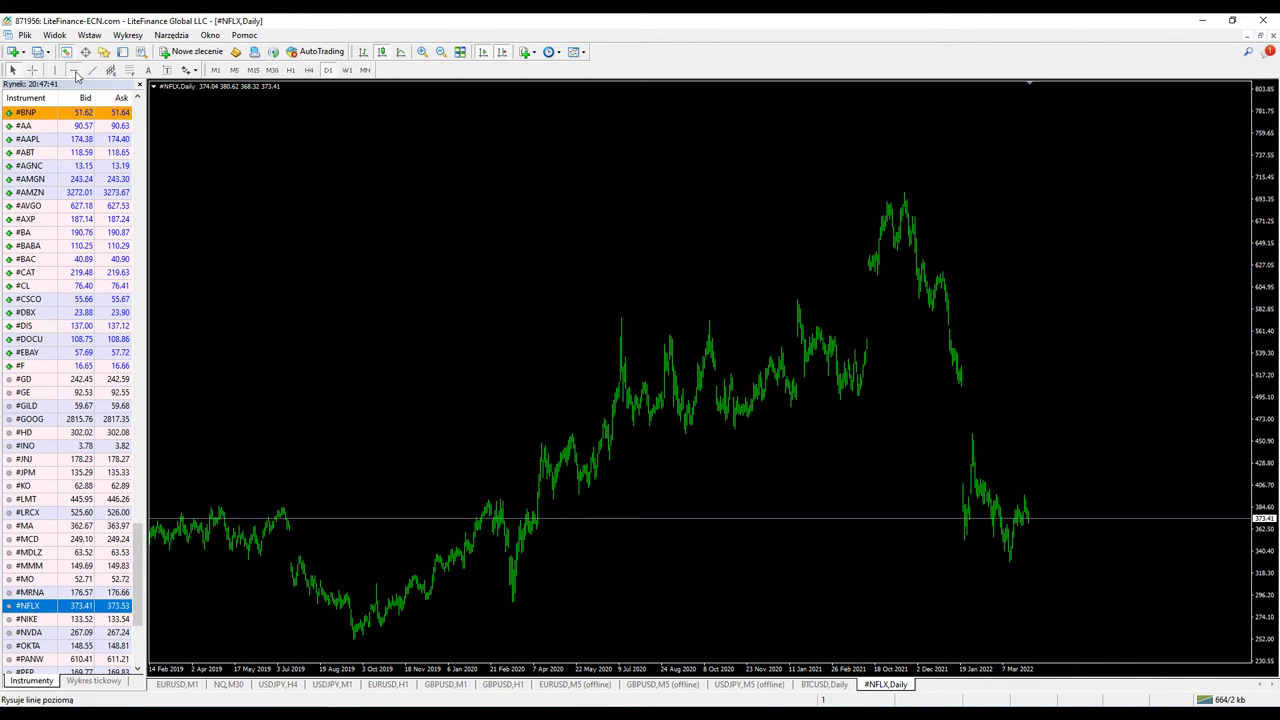
{"action": "left_click", "coordinate": [956, 537]}
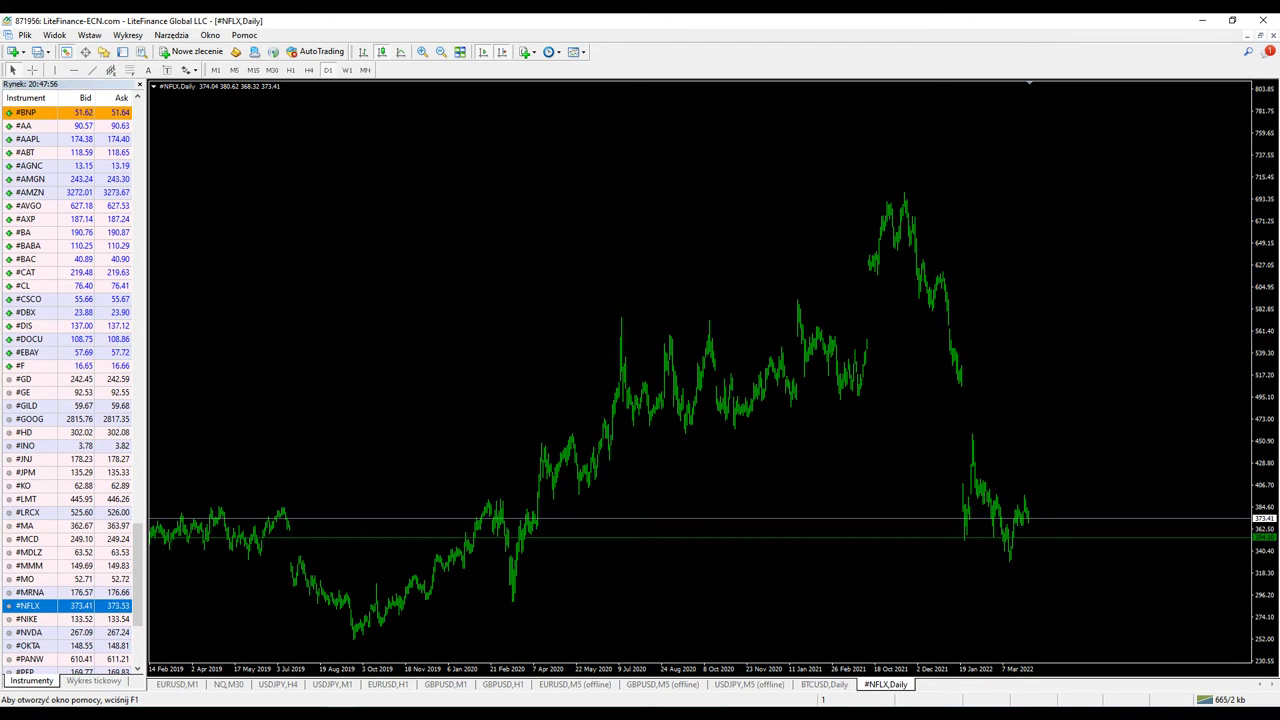
{"action": "mouse_move", "coordinate": [167, 505]}
{"action": "left_mouse_down"}
{"action": "mouse_move", "coordinate": [280, 531]}
{"action": "mouse_move", "coordinate": [280, 552]}
{"action": "mouse_move", "coordinate": [1103, 558]}
{"action": "left_mouse_up"}
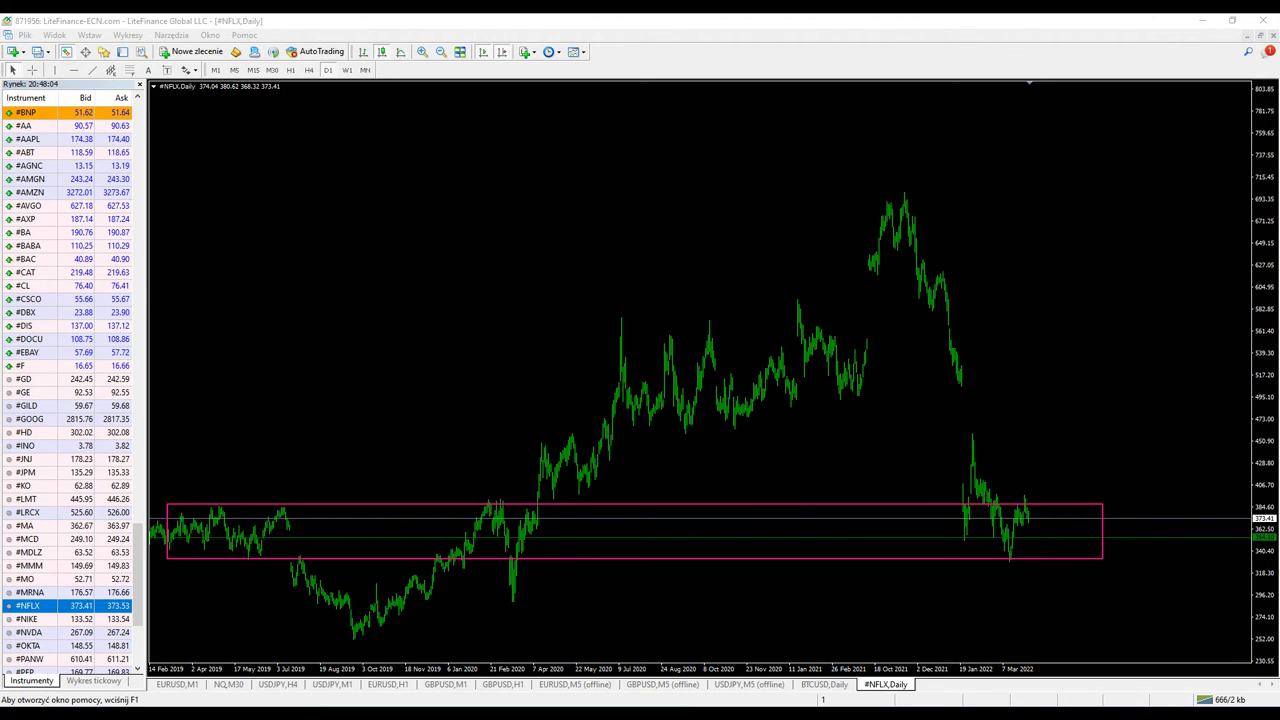
{"action": "key", "text": "BackSpace"}
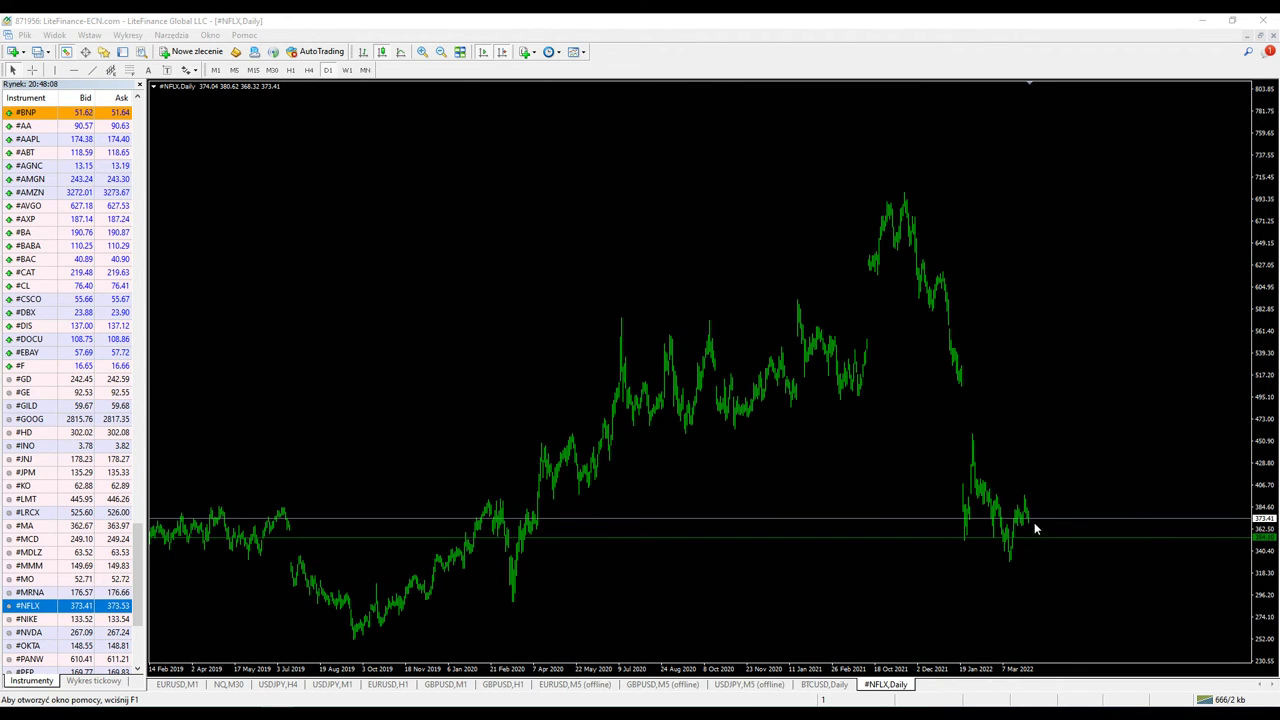
Step: Draw arrows for a rebound off the horizontal line and toward about 485 and 505, clear them, and circle the January 2022 price gap
{"action": "mouse_move", "coordinate": [1033, 521]}
{"action": "left_mouse_down"}
{"action": "mouse_move", "coordinate": [1041, 537]}
{"action": "mouse_move", "coordinate": [1063, 518]}
{"action": "mouse_move", "coordinate": [1087, 533]}
{"action": "mouse_move", "coordinate": [1116, 498]}
{"action": "mouse_move", "coordinate": [1141, 516]}
{"action": "mouse_move", "coordinate": [1168, 437]}
{"action": "left_mouse_up"}
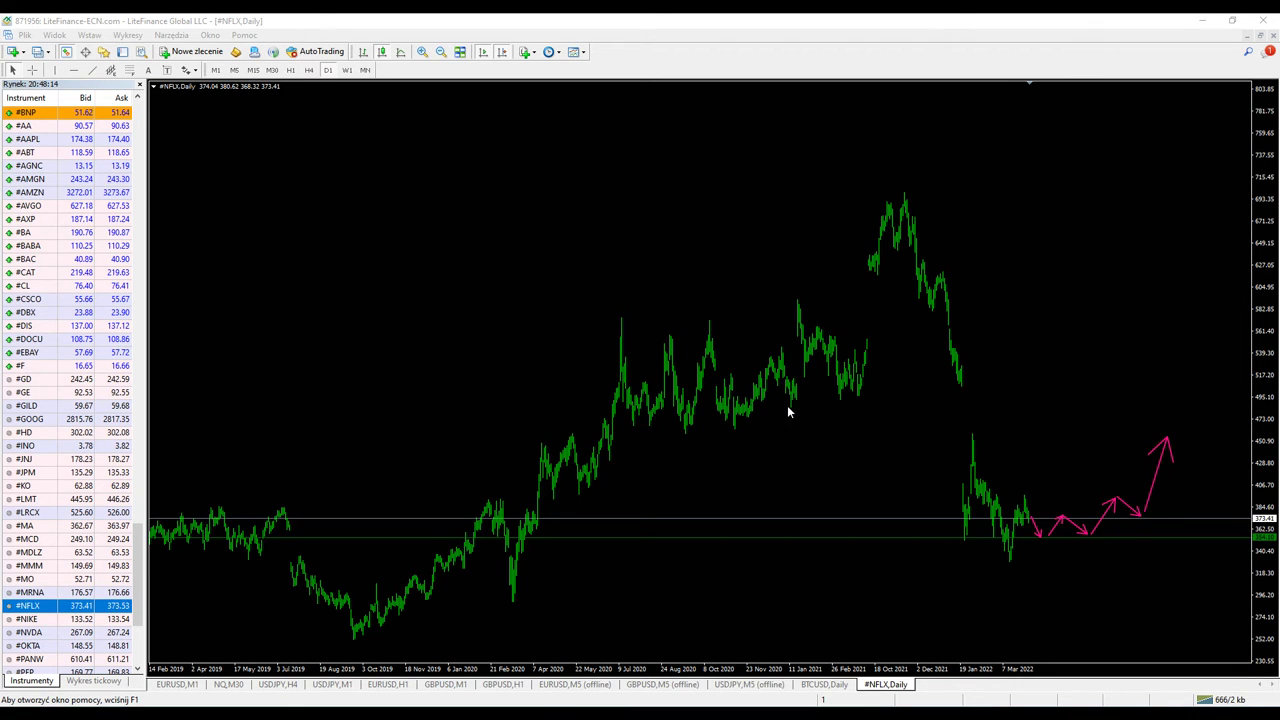
{"action": "left_click_drag", "start_coordinate": [788, 406], "coordinate": [1245, 410]}
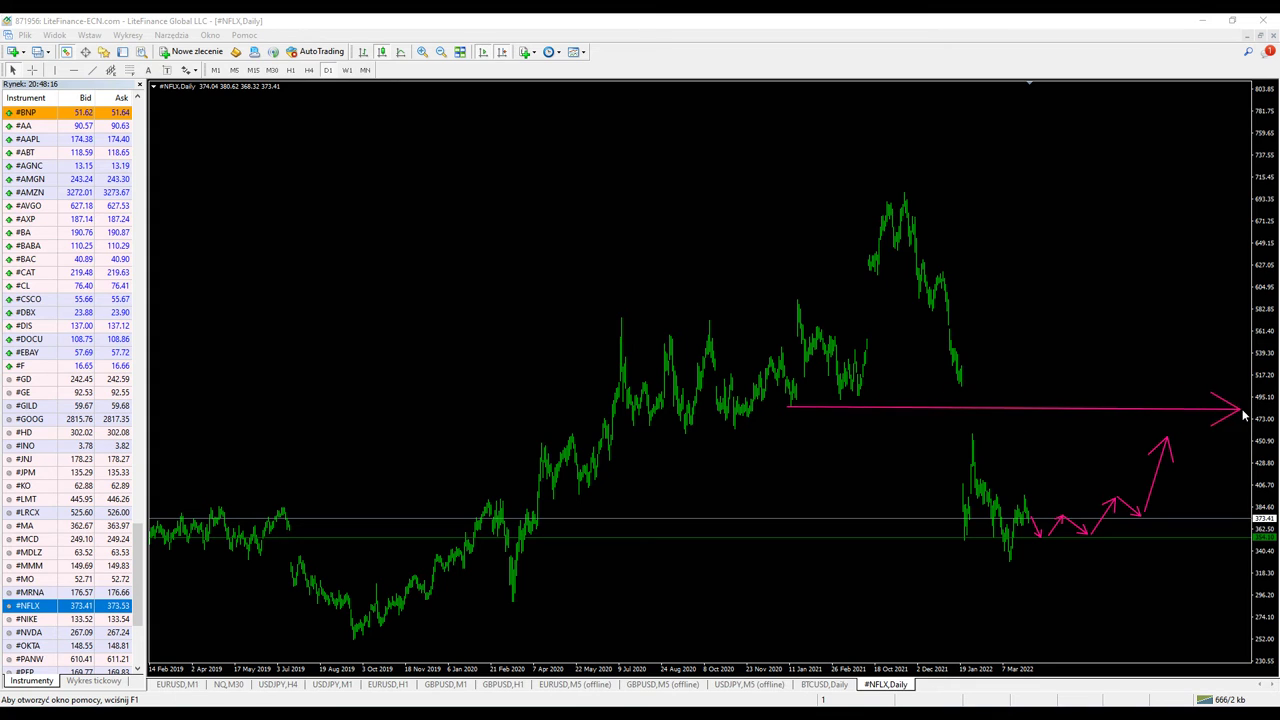
{"action": "left_click_drag", "start_coordinate": [966, 389], "coordinate": [1238, 398]}
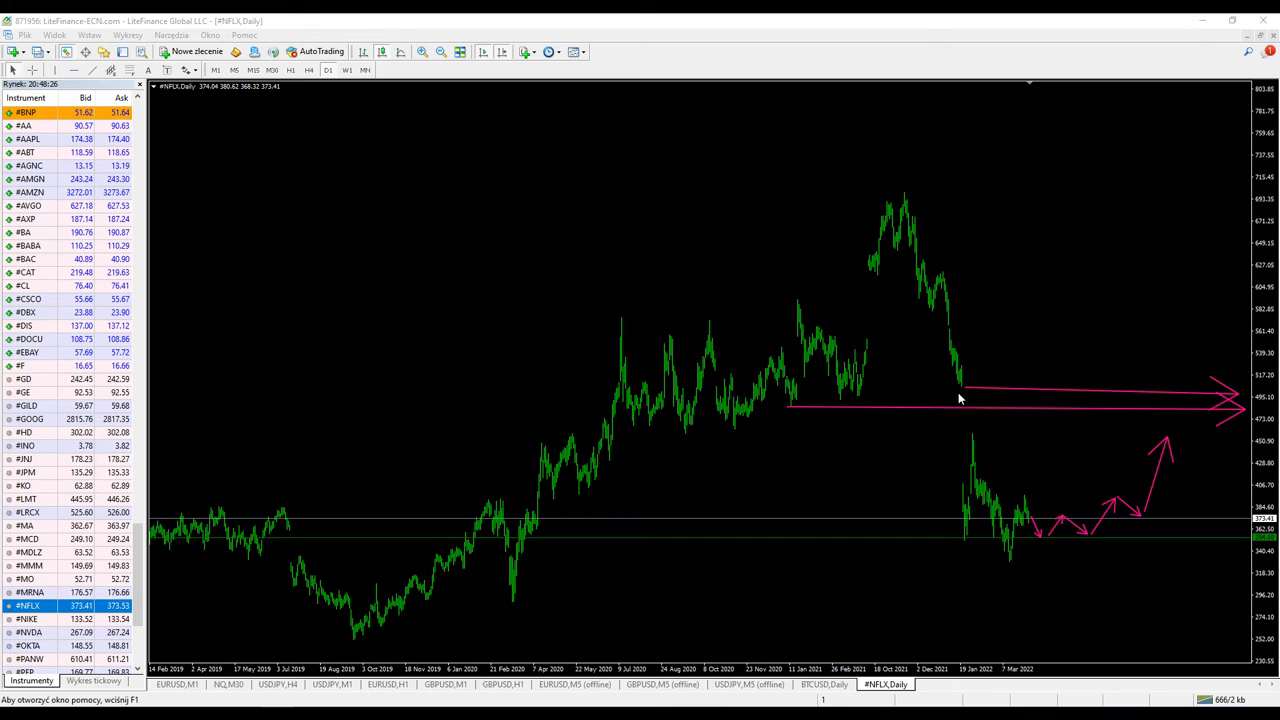
{"action": "left_click_drag", "start_coordinate": [951, 392], "coordinate": [998, 419]}
{"action": "key", "text": "Escape"}
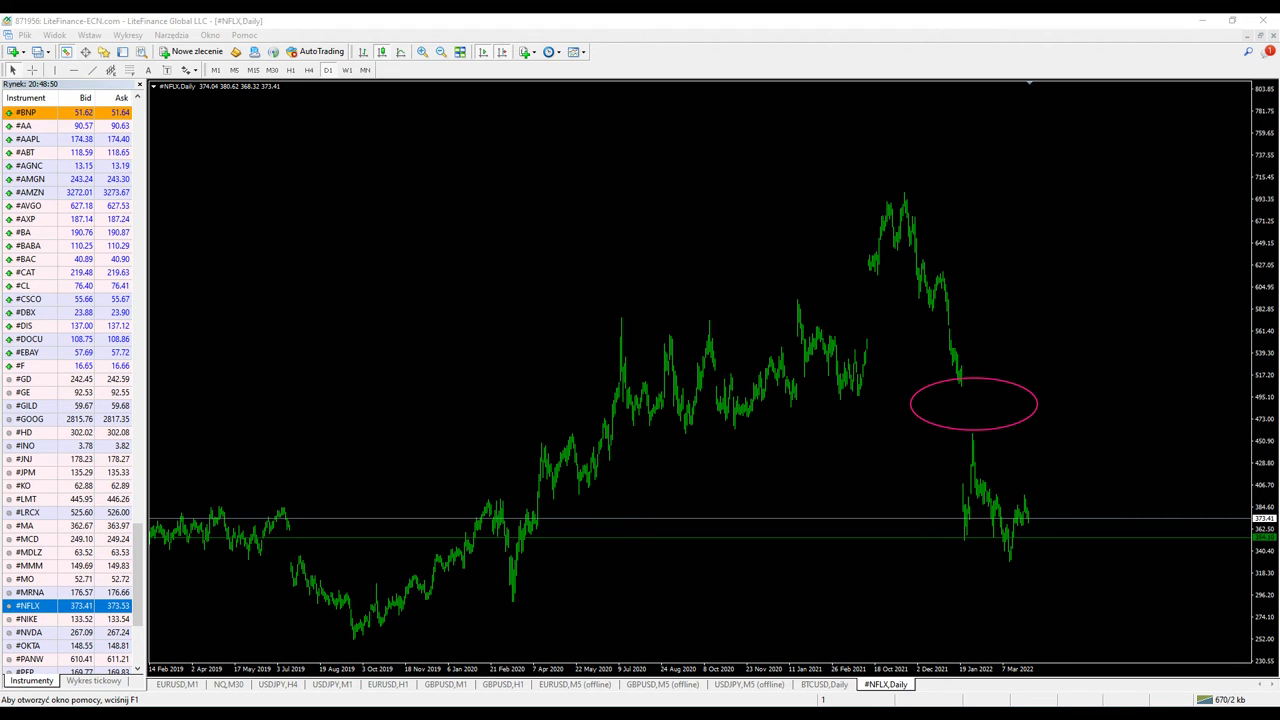
Step: Frame the 2020–2021 consolidation, extend a narrow band at about 507, draw arrows rising to it and pressing from above, and clear all drawings
{"action": "mouse_move", "coordinate": [678, 332]}
{"action": "left_mouse_down"}
{"action": "mouse_move", "coordinate": [886, 360]}
{"action": "mouse_move", "coordinate": [873, 425]}
{"action": "left_mouse_up"}
{"action": "left_click_drag", "start_coordinate": [625, 390], "coordinate": [1240, 386]}
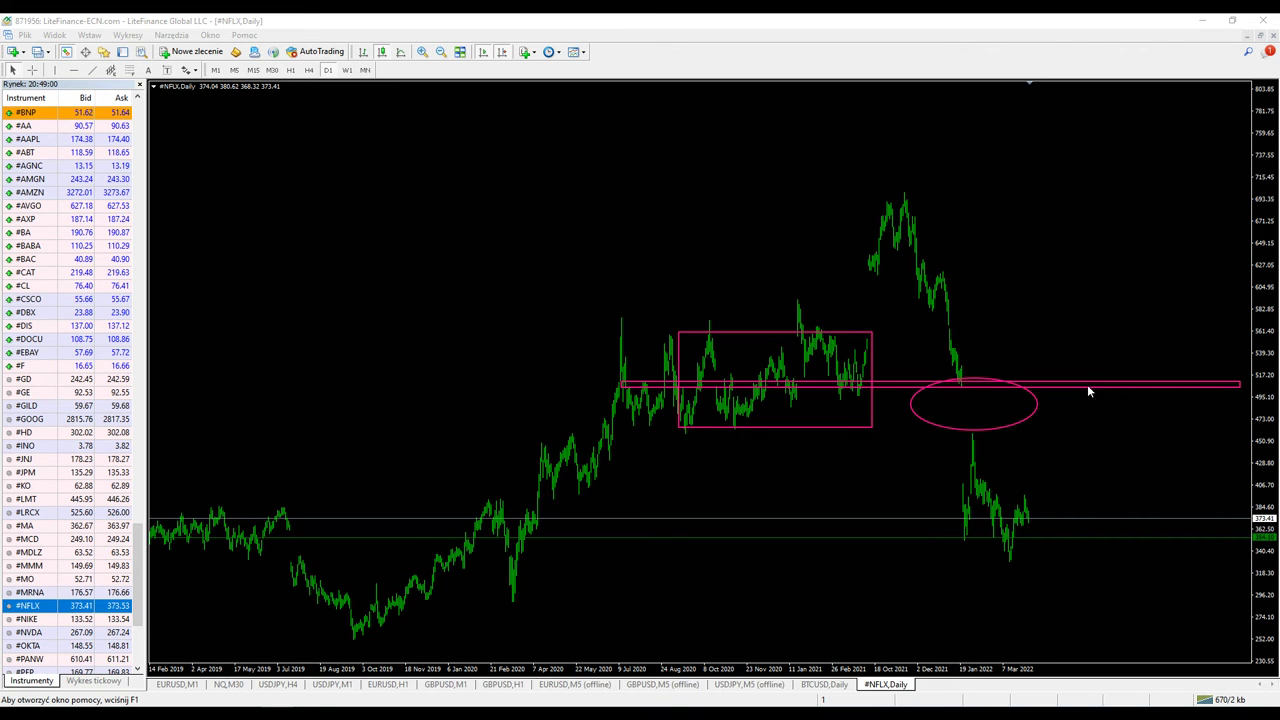
{"action": "mouse_move", "coordinate": [1034, 519]}
{"action": "left_mouse_down"}
{"action": "mouse_move", "coordinate": [1066, 463]}
{"action": "mouse_move", "coordinate": [1090, 485]}
{"action": "mouse_move", "coordinate": [1146, 390]}
{"action": "left_mouse_up"}
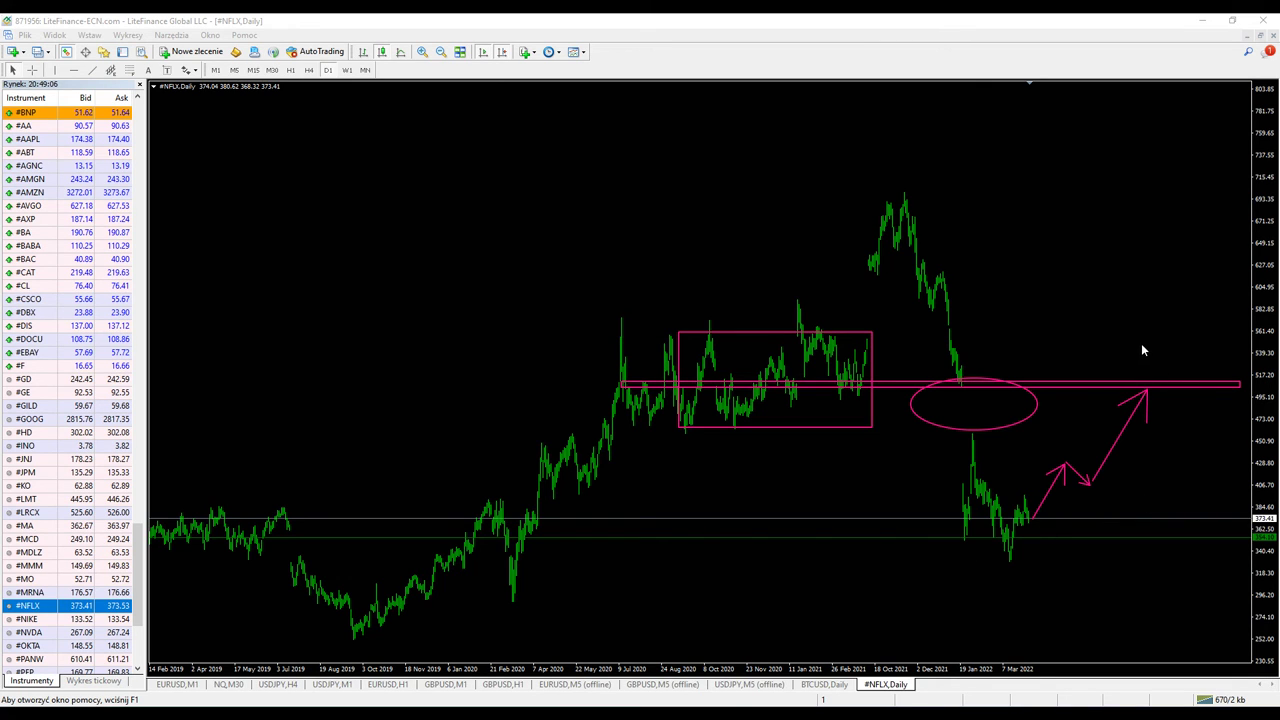
{"action": "mouse_move", "coordinate": [1142, 346]}
{"action": "left_mouse_down"}
{"action": "mouse_move", "coordinate": [1143, 376]}
{"action": "mouse_move", "coordinate": [1175, 366]}
{"action": "mouse_move", "coordinate": [1190, 388]}
{"action": "left_mouse_up"}
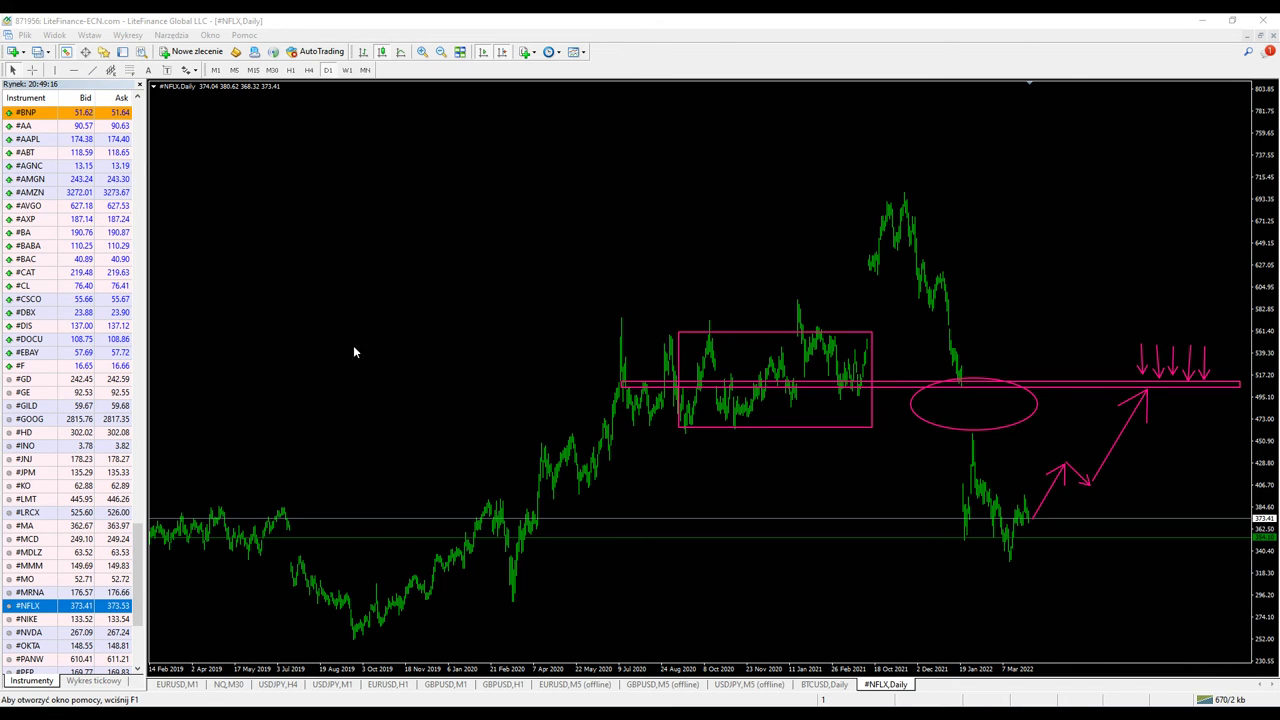
{"action": "key", "text": "Escape"}
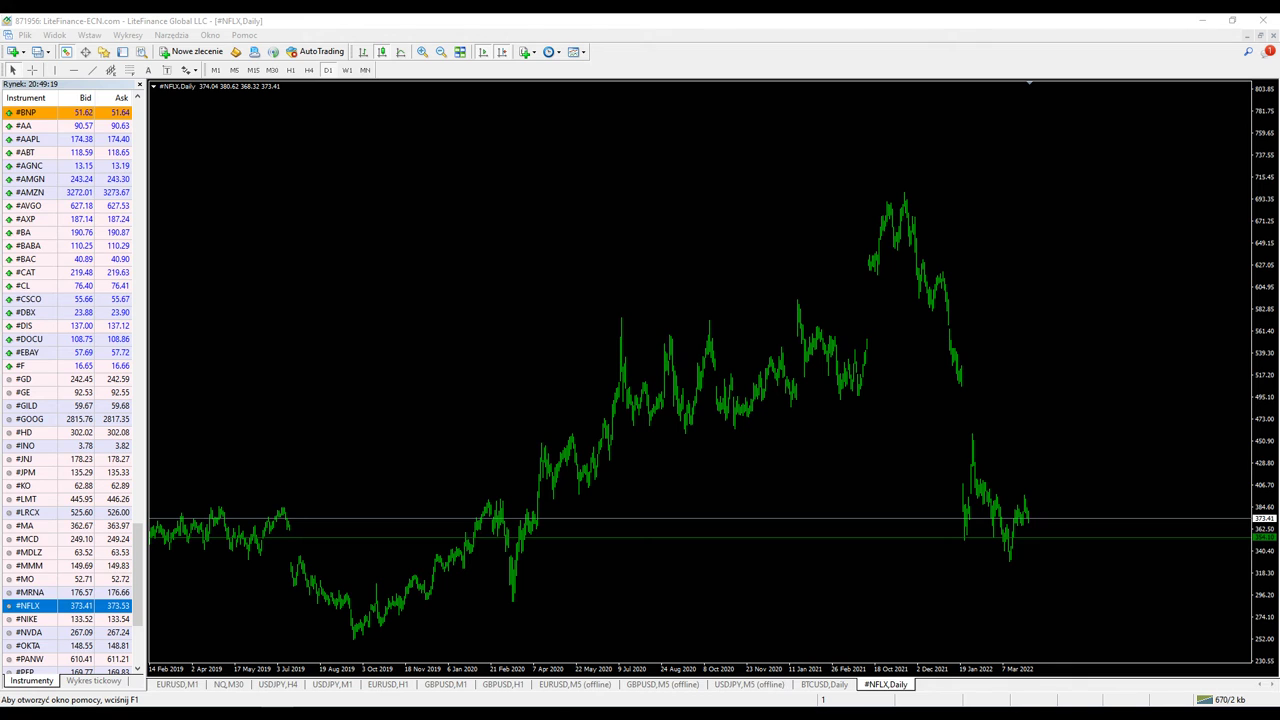
Step: Load NVDA in the daily chart and move its existing horizontal line up to about 492
{"action": "left_click", "coordinate": [42, 636]}
{"action": "left_click_drag", "start_coordinate": [35, 640], "coordinate": [229, 604]}
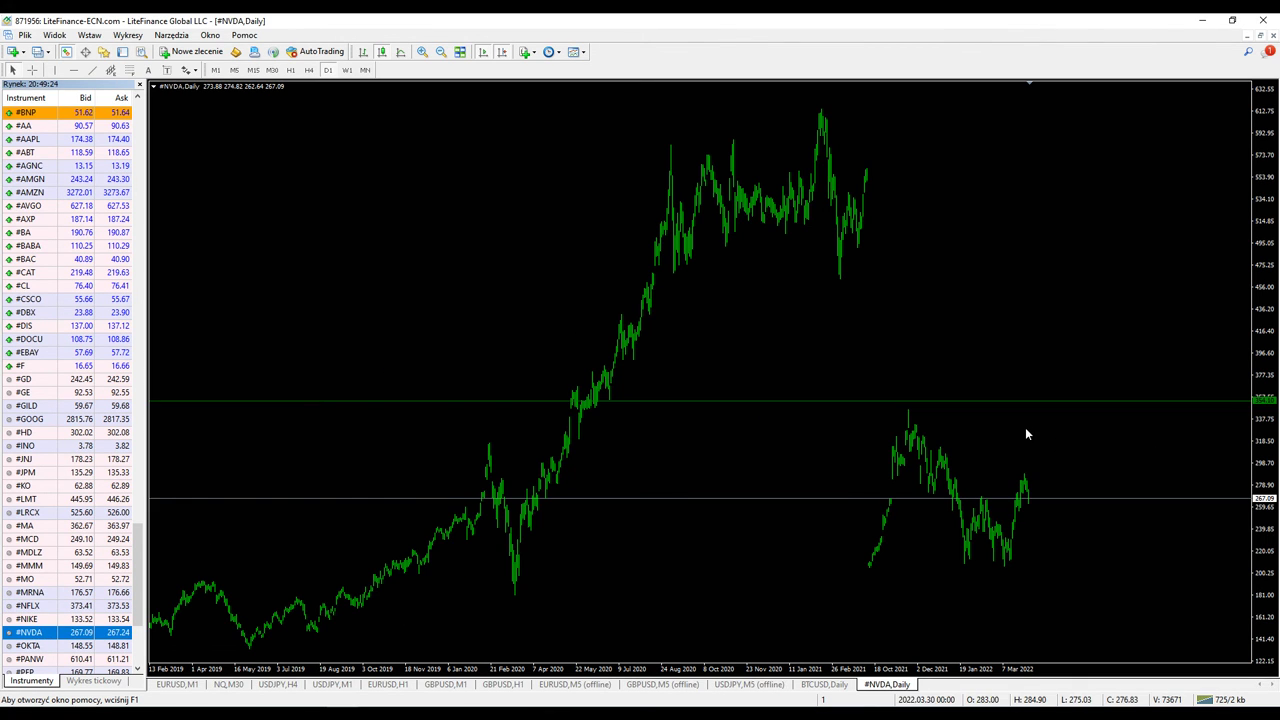
{"action": "left_click_drag", "start_coordinate": [967, 403], "coordinate": [991, 245]}
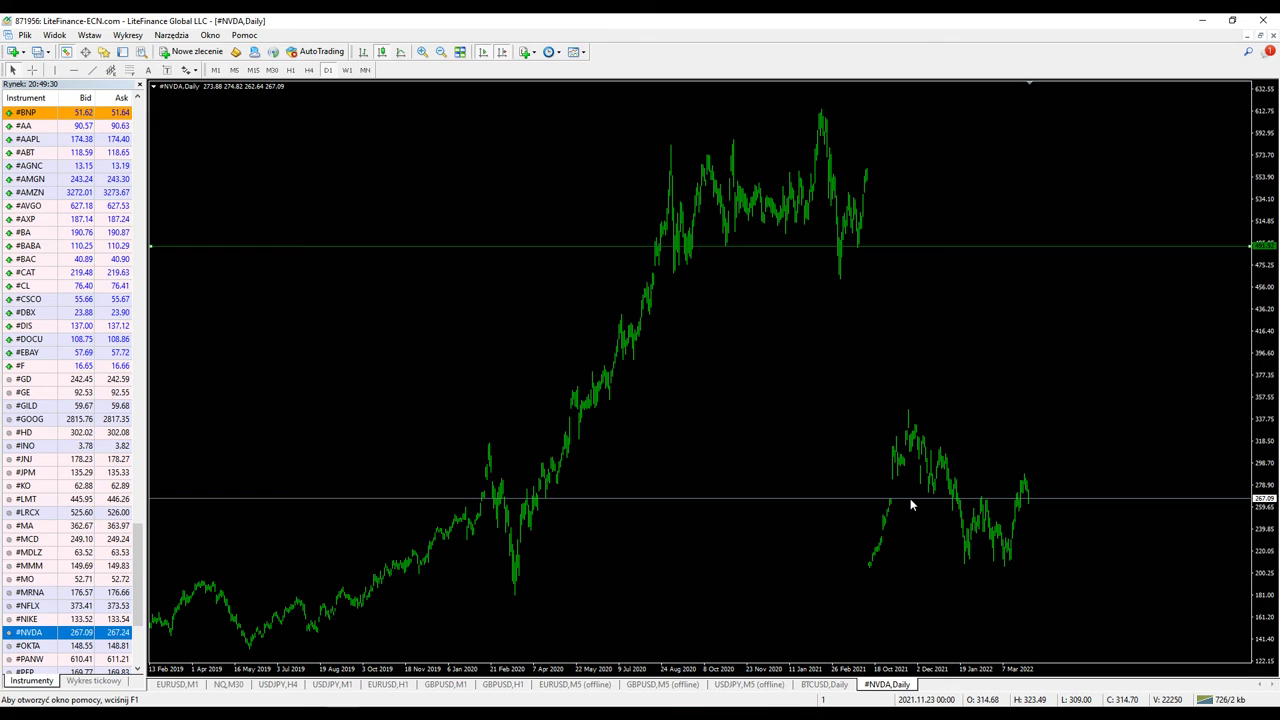
Step: Add two more horizontal lines to the NVDA chart at about 322 and about 206
{"action": "scroll", "coordinate": [910, 499], "scroll_direction": "up", "scroll_amount": 1}
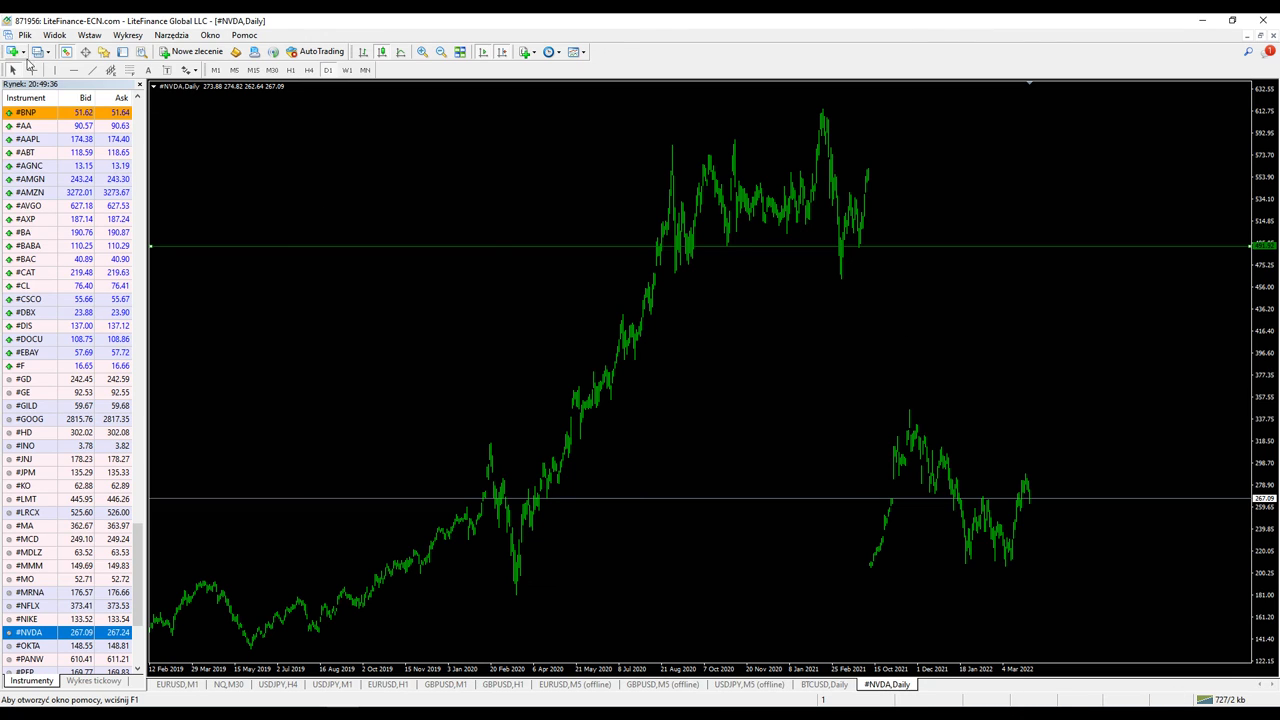
{"action": "left_click", "coordinate": [928, 425]}
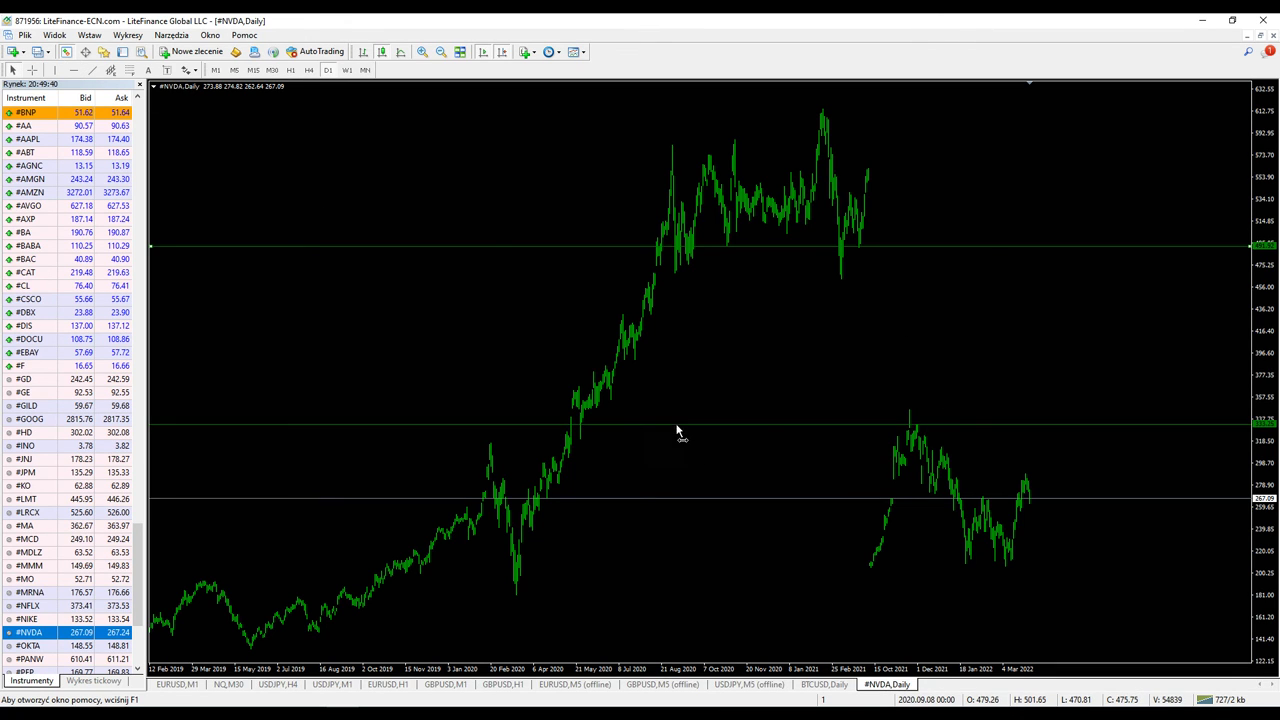
{"action": "left_click_drag", "start_coordinate": [676, 427], "coordinate": [677, 438]}
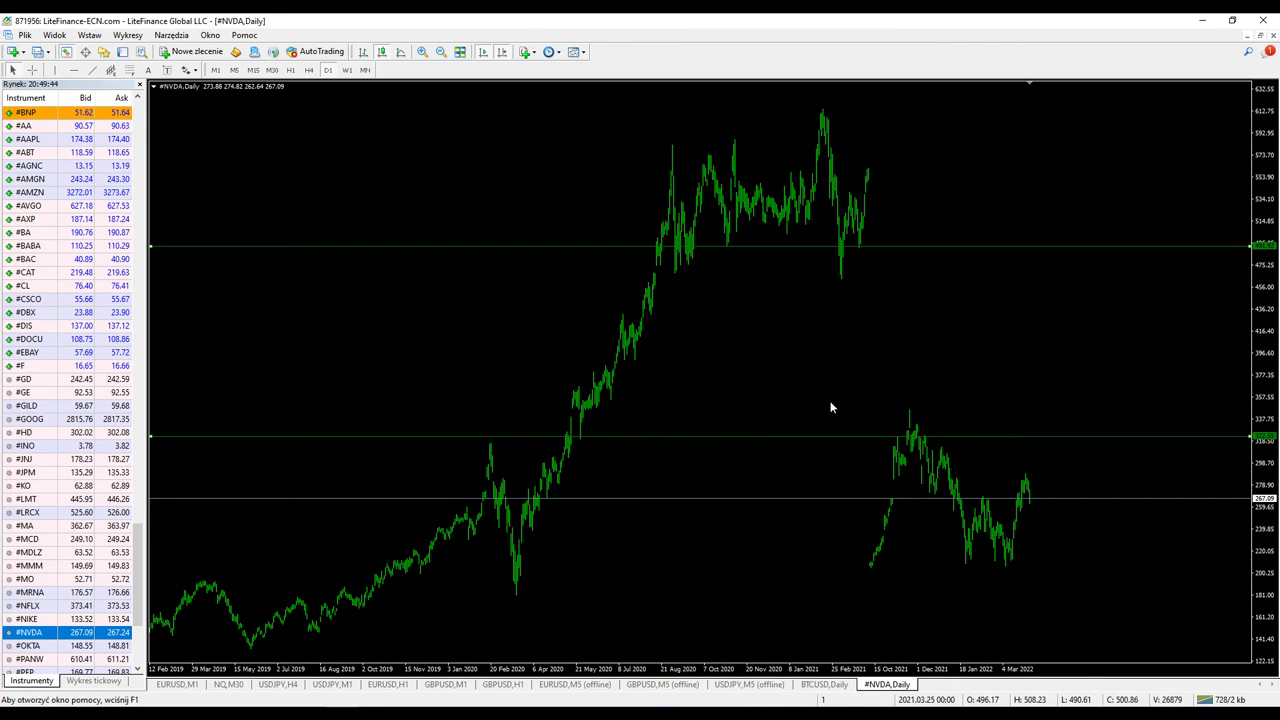
{"action": "left_click", "coordinate": [74, 70]}
{"action": "left_click", "coordinate": [1010, 567]}
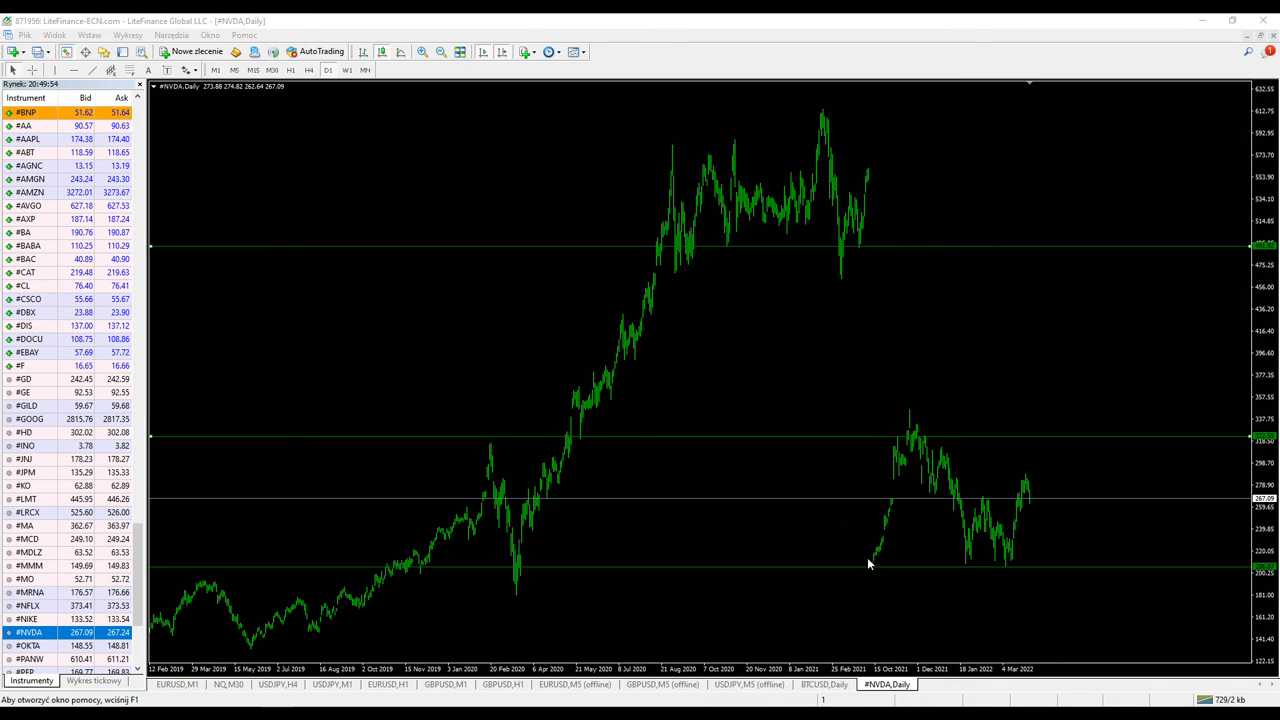
Step: Circle the NVDA lows at the lowest horizontal line and the highs at the middle line
{"action": "left_click_drag", "start_coordinate": [867, 558], "coordinate": [891, 582]}
{"action": "left_click_drag", "start_coordinate": [950, 554], "coordinate": [1031, 571]}
{"action": "mouse_move", "coordinate": [884, 427]}
{"action": "left_mouse_down"}
{"action": "mouse_move", "coordinate": [906, 445]}
{"action": "mouse_move", "coordinate": [934, 436]}
{"action": "left_mouse_up"}
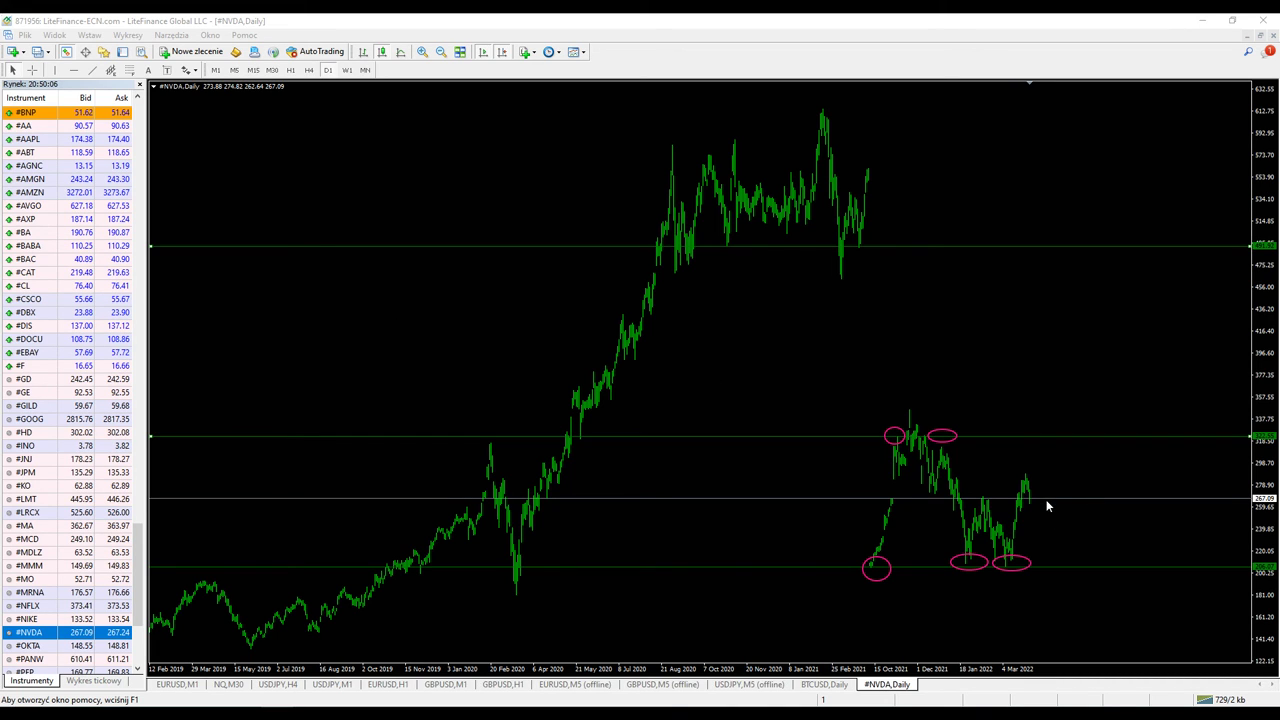
Step: Draw and clear arrows for two NVDA scenarios: a rejection near the middle line down to the lowest, and a breakout toward the top line
{"action": "left_click_drag", "start_coordinate": [1044, 499], "coordinate": [1083, 418]}
{"action": "mouse_move", "coordinate": [1087, 418]}
{"action": "left_mouse_down"}
{"action": "mouse_move", "coordinate": [1110, 472]}
{"action": "mouse_move", "coordinate": [1157, 437]}
{"action": "mouse_move", "coordinate": [1176, 488]}
{"action": "left_mouse_up"}
{"action": "left_click_drag", "start_coordinate": [1192, 541], "coordinate": [1193, 566]}
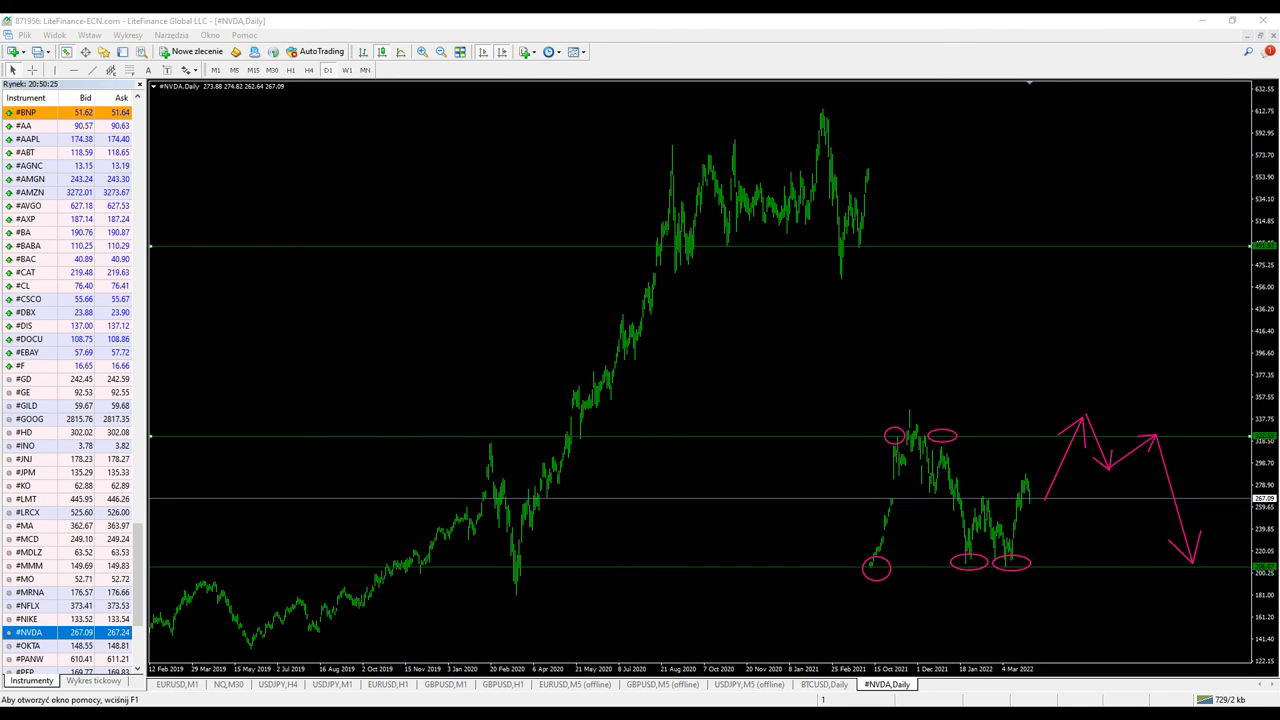
{"action": "key", "text": "Escape"}
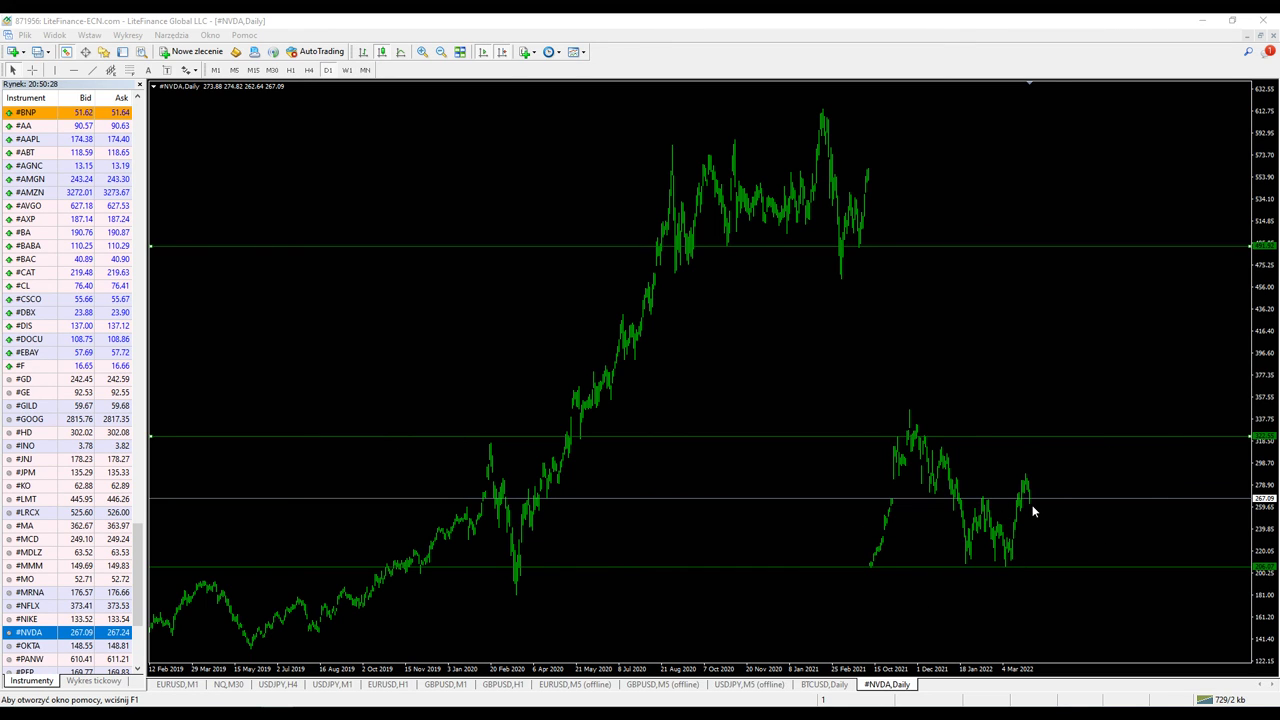
{"action": "mouse_move", "coordinate": [1031, 505]}
{"action": "left_mouse_down"}
{"action": "mouse_move", "coordinate": [1087, 360]}
{"action": "mouse_move", "coordinate": [1184, 470]}
{"action": "mouse_move", "coordinate": [1223, 340]}
{"action": "mouse_move", "coordinate": [1228, 254]}
{"action": "left_mouse_up"}
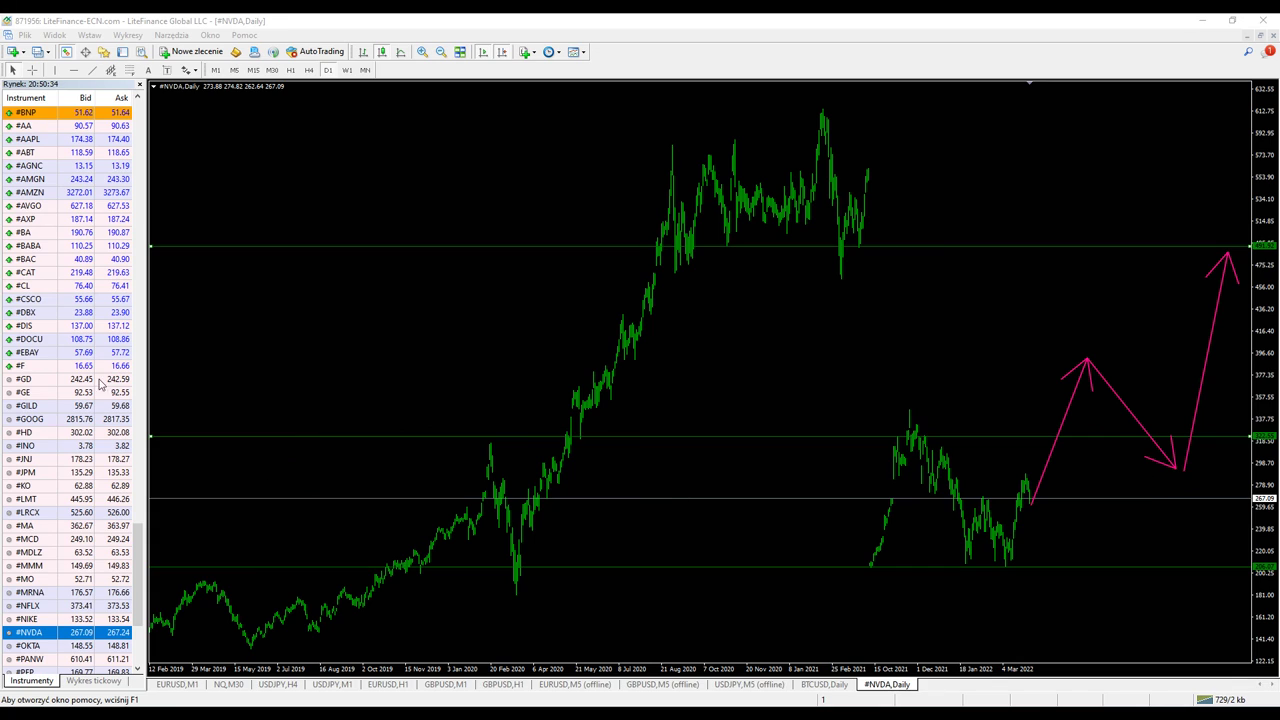
{"action": "key", "text": "Escape"}
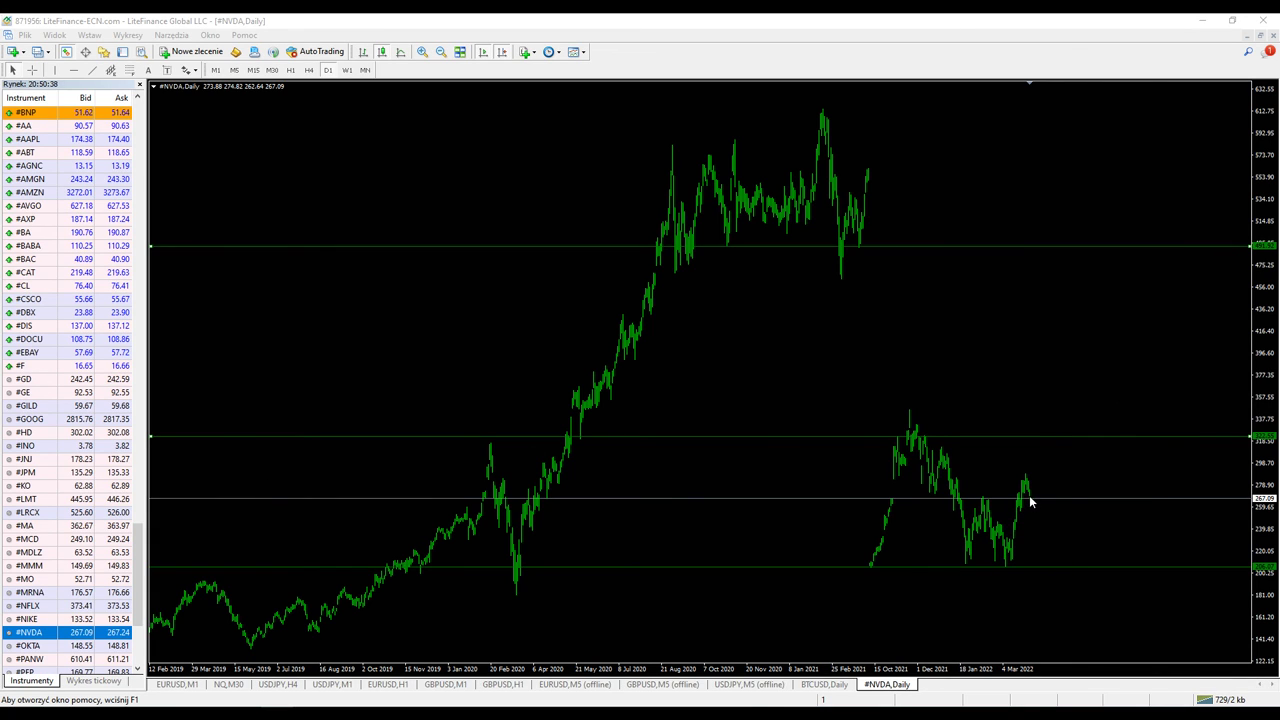
Step: Draw an arrow down to the lowest line, a candle with a long lower wick, and boxes climbing from it to the middle line
{"action": "left_click_drag", "start_coordinate": [1029, 498], "coordinate": [1061, 562]}
{"action": "left_click_drag", "start_coordinate": [1124, 535], "coordinate": [1123, 537]}
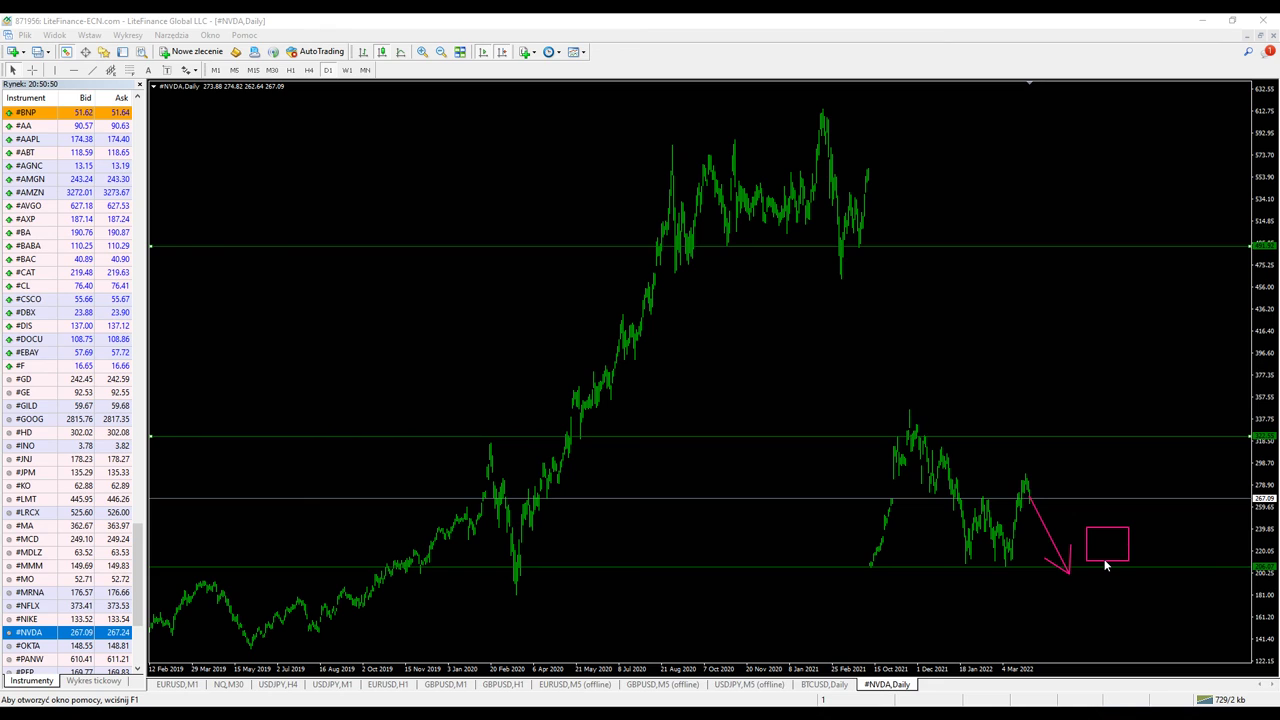
{"action": "left_click_drag", "start_coordinate": [1110, 600], "coordinate": [1108, 605]}
{"action": "mouse_move", "coordinate": [1165, 535]}
{"action": "left_mouse_down"}
{"action": "mouse_move", "coordinate": [1165, 497]}
{"action": "mouse_move", "coordinate": [1240, 434]}
{"action": "mouse_move", "coordinate": [1241, 415]}
{"action": "left_mouse_up"}
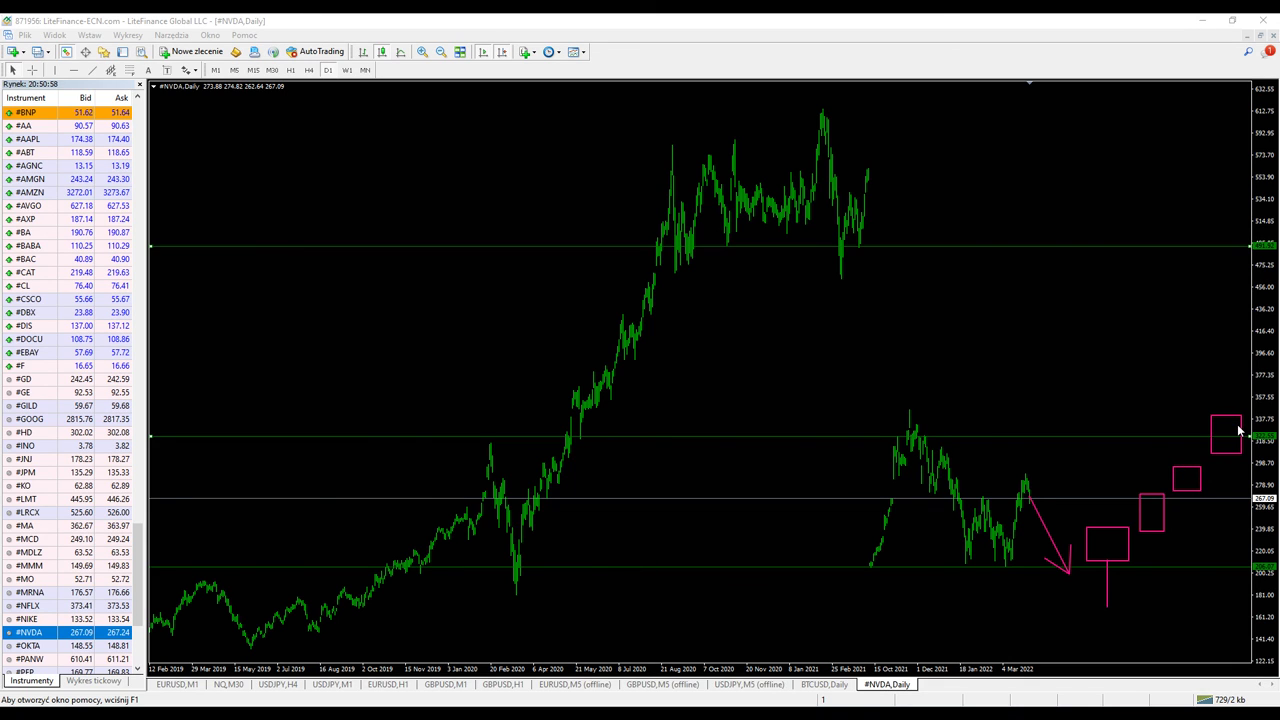